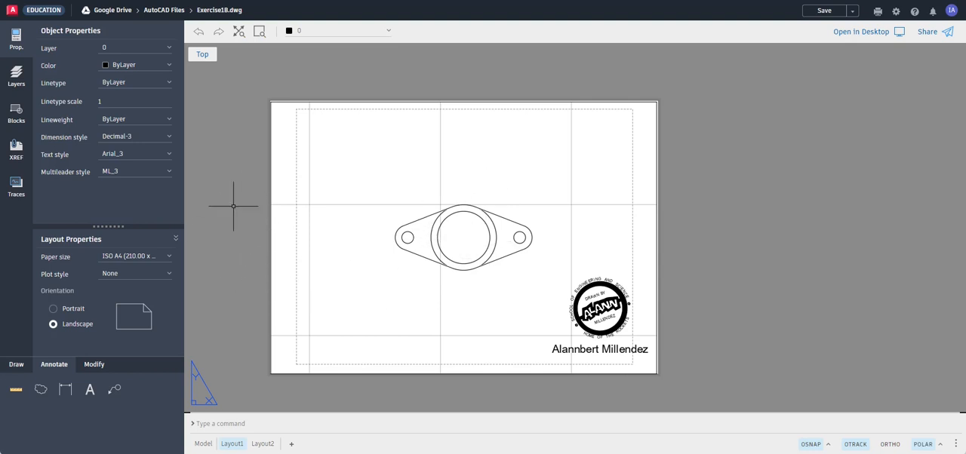
Activate the layout viewport, zoom its view to the flange drawing's extents, and return to paper space.
double_click(350, 234)
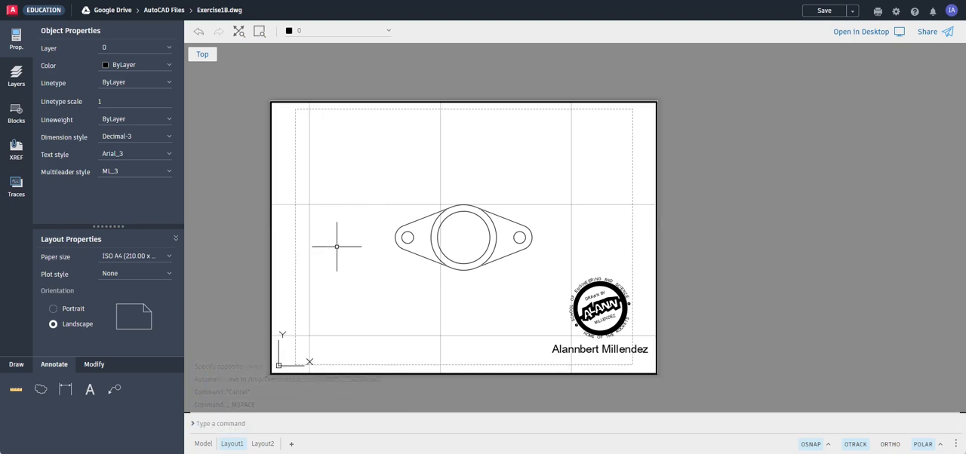
scroll(337, 246, "down", 3)
scroll(336, 246, "up", 4)
scroll(336, 247, "down", 4)
scroll(336, 246, "up", 3)
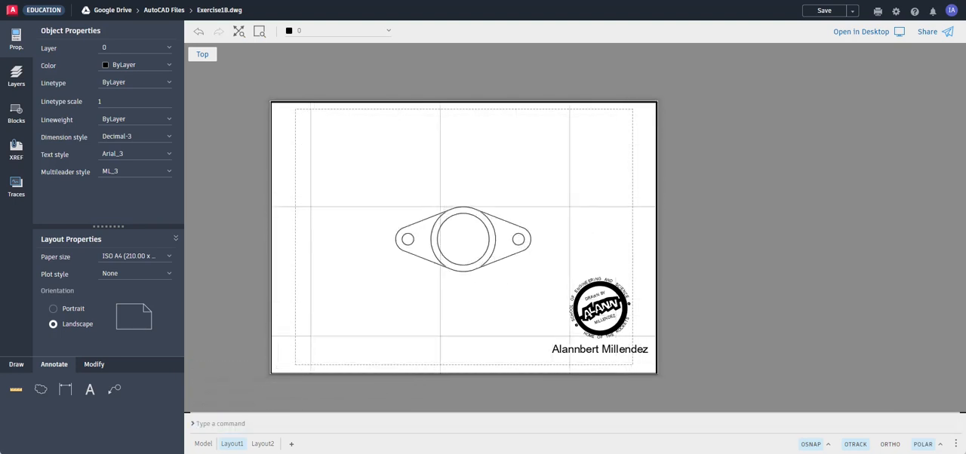
scroll(336, 246, "down", 2)
scroll(336, 246, "up", 1)
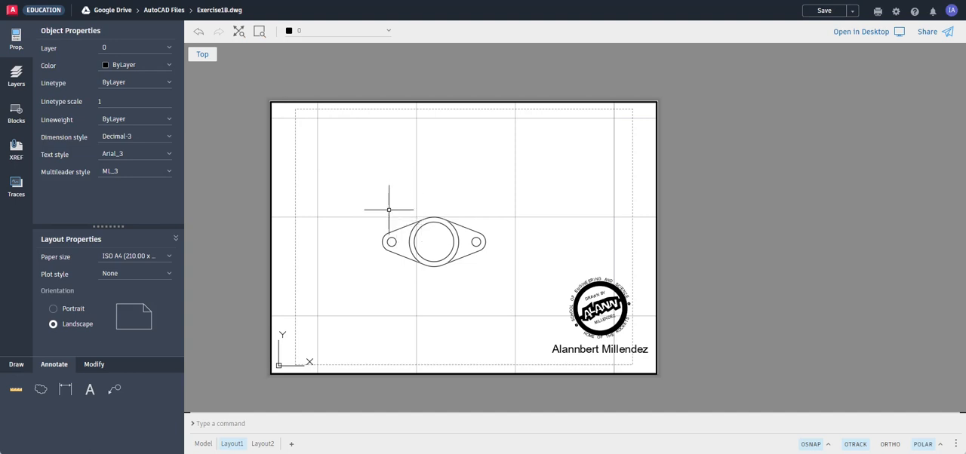
left_click(239, 31)
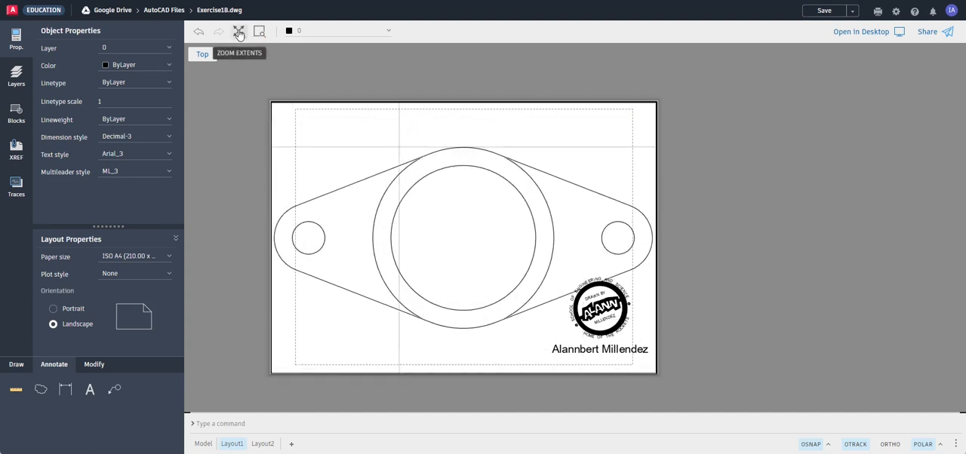
double_click(233, 179)
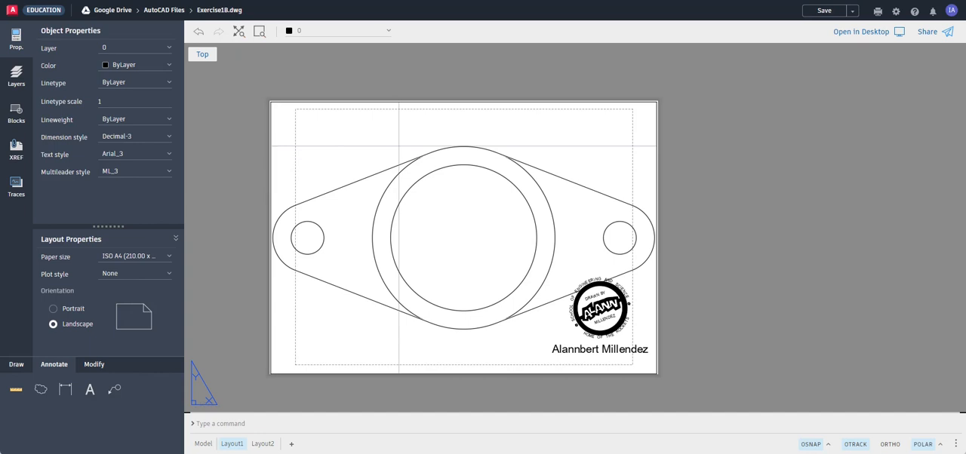
Set the scale of the layout viewport to 10:1 and clear the selection.
left_click(270, 156)
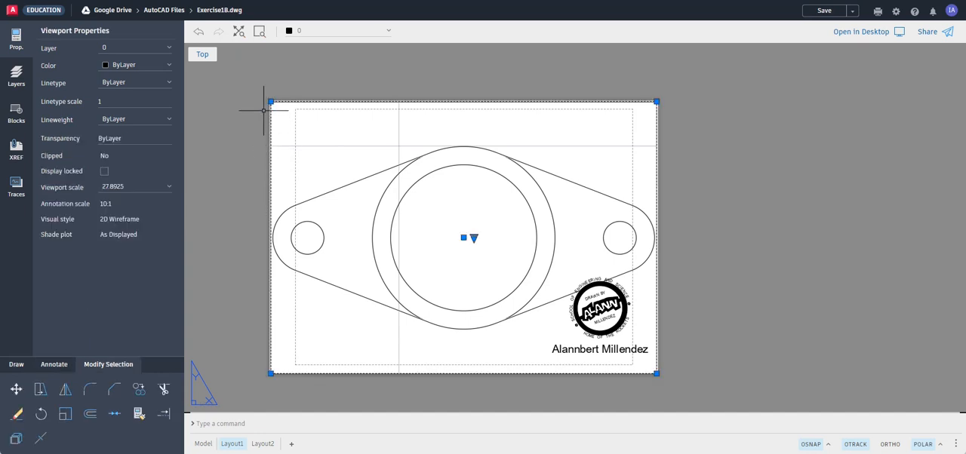
left_click(16, 42)
left_click(129, 189)
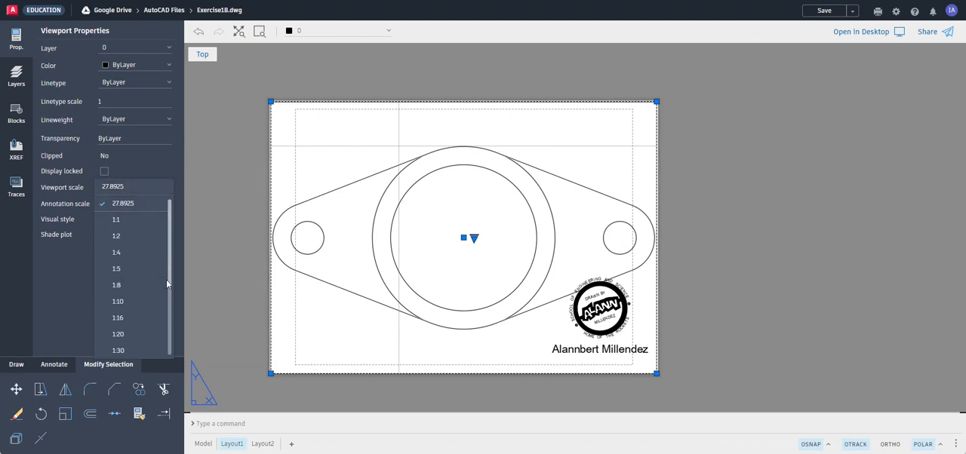
left_click(169, 298)
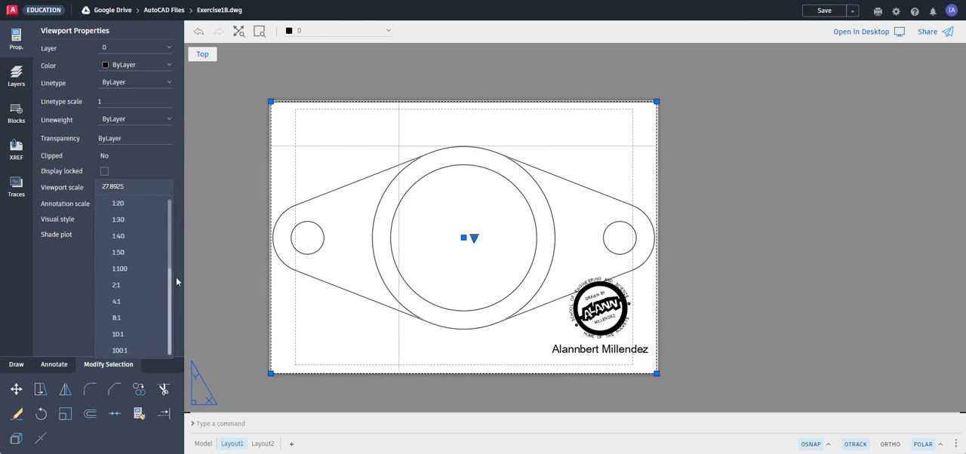
left_click(129, 333)
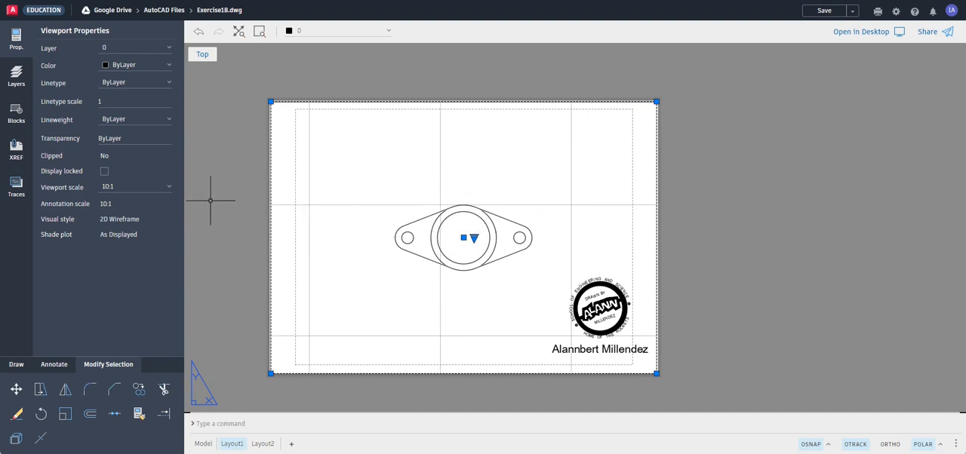
key("Escape")
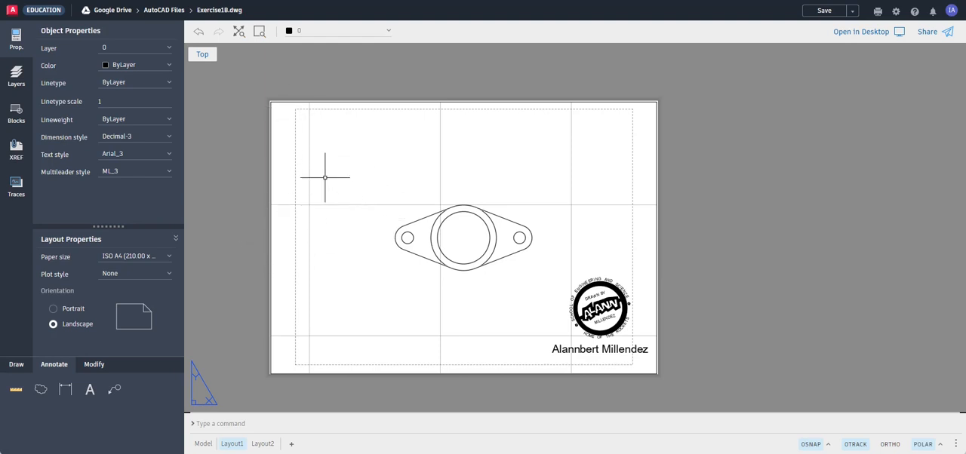
scroll(332, 183, "down", 1)
scroll(332, 182, "up", 2)
scroll(337, 185, "down", 2)
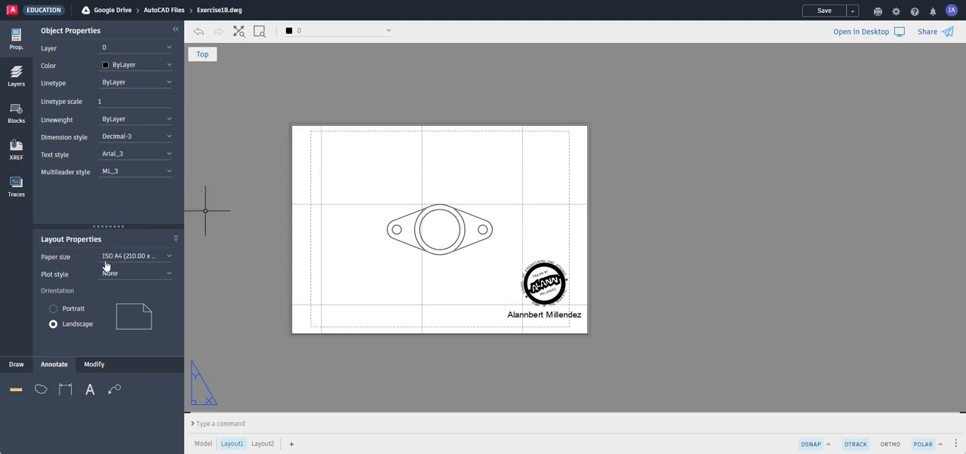
left_click(19, 366)
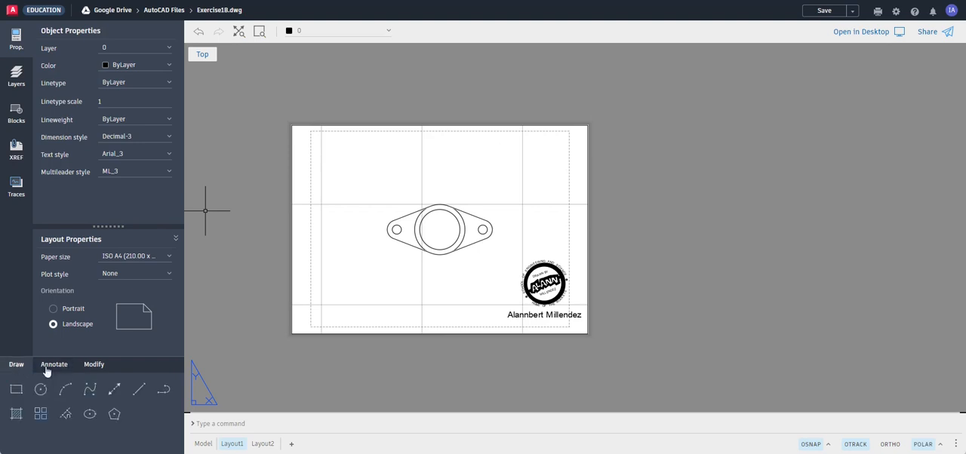
left_click(56, 366)
left_click(92, 366)
left_click(54, 365)
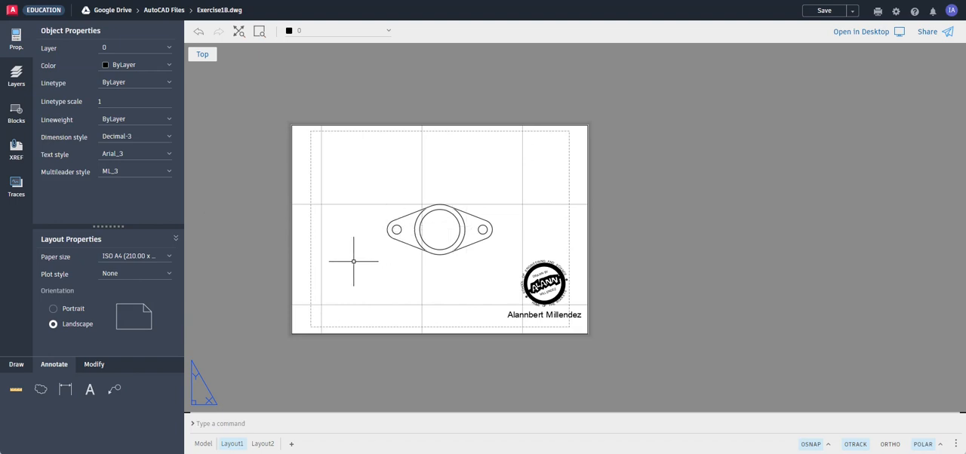
Add a horizontal dimension between the centres of the flange's two small holes, placing the dimension line below the part.
left_click(66, 389)
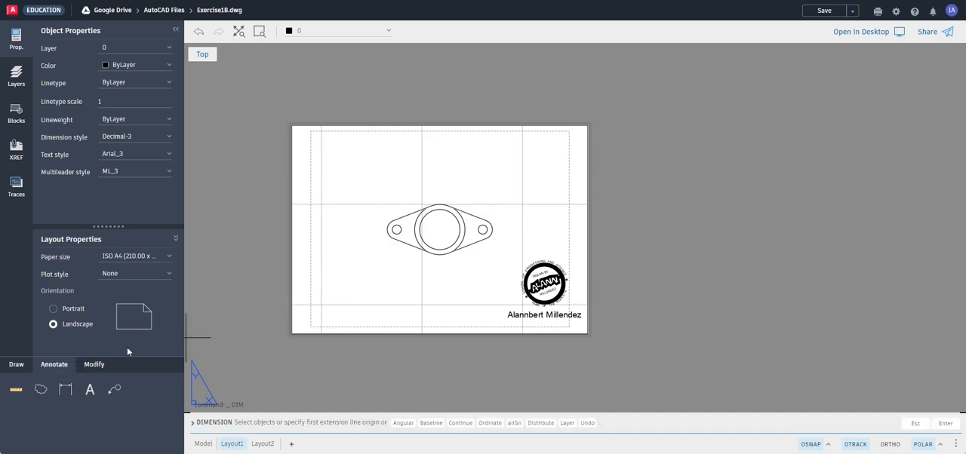
left_click(829, 444)
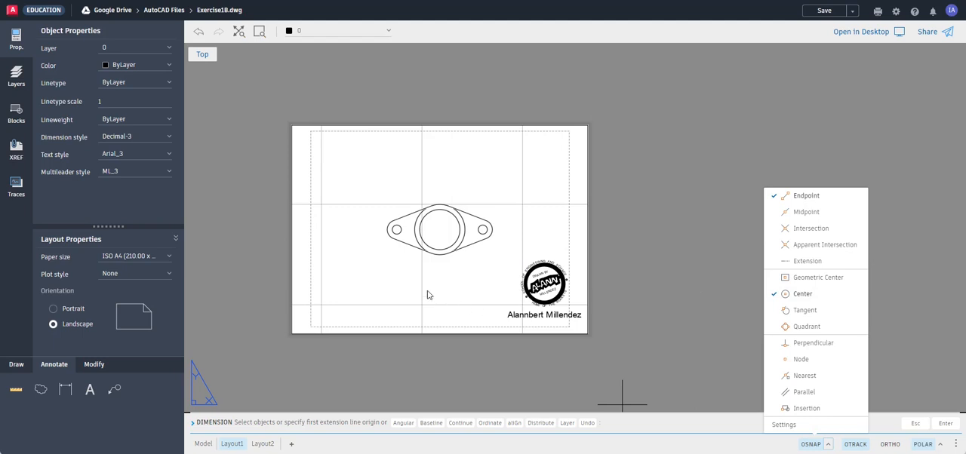
left_click(674, 278)
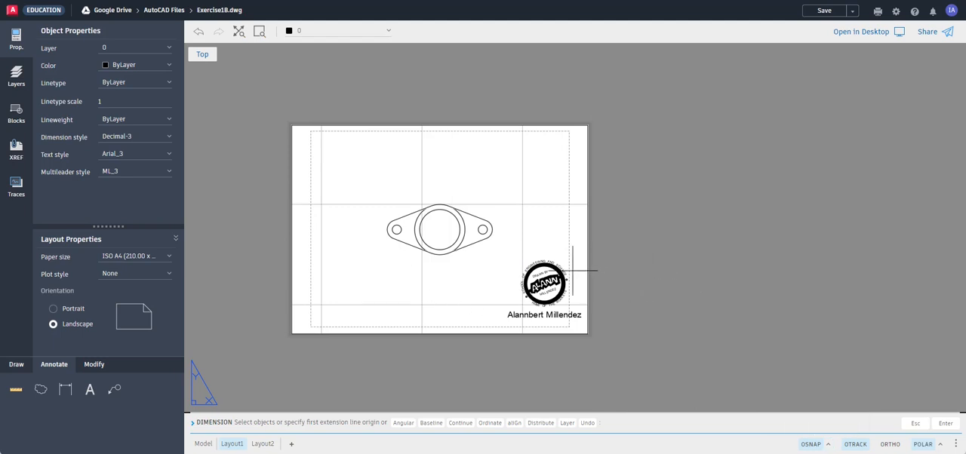
left_click(397, 229)
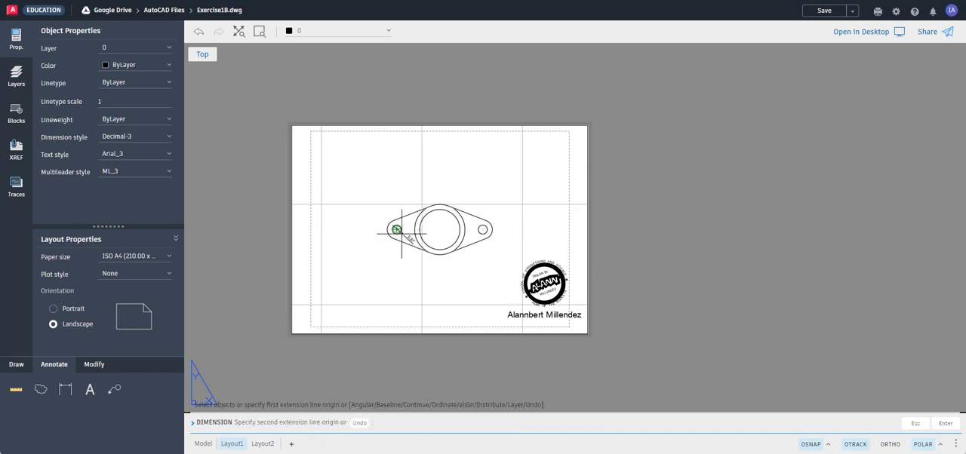
left_click(483, 230)
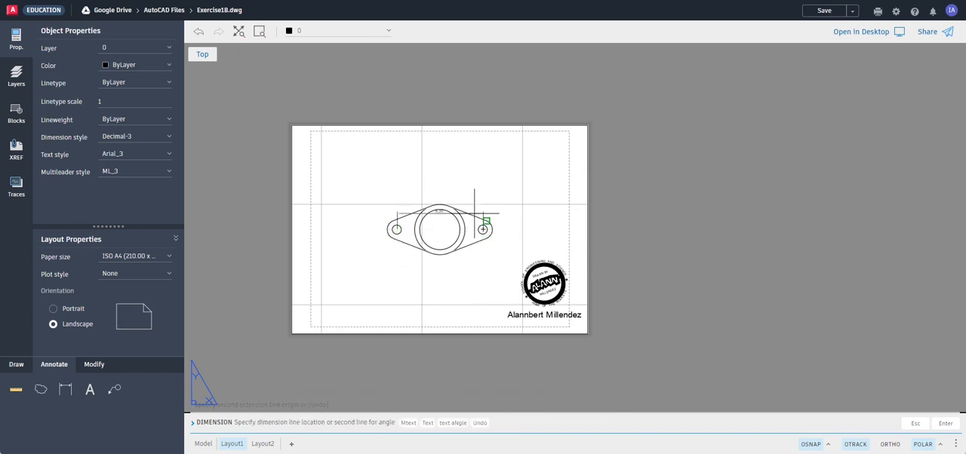
left_click(471, 270)
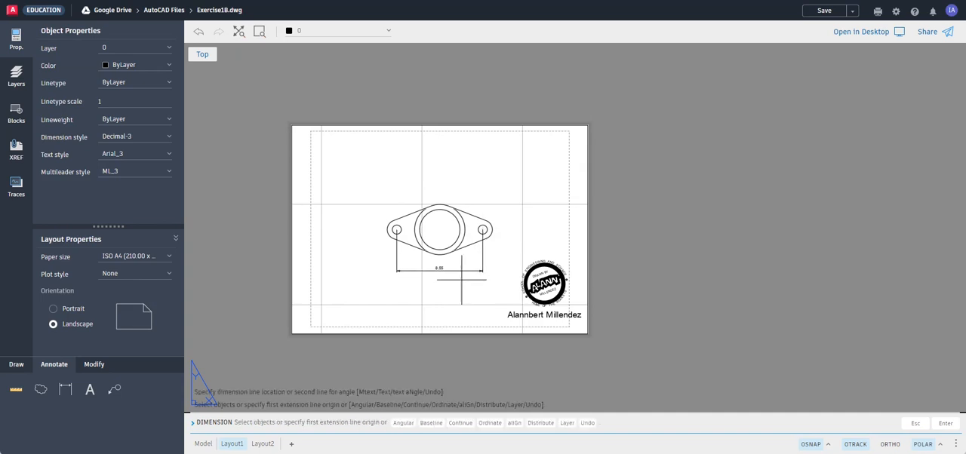
scroll(430, 274, "up", 3)
scroll(437, 286, "up", 2)
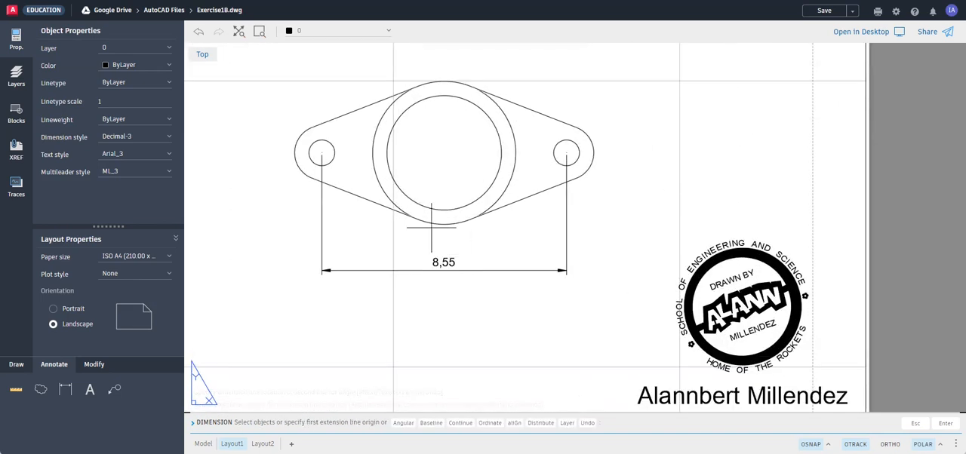
scroll(453, 226, "up", 2)
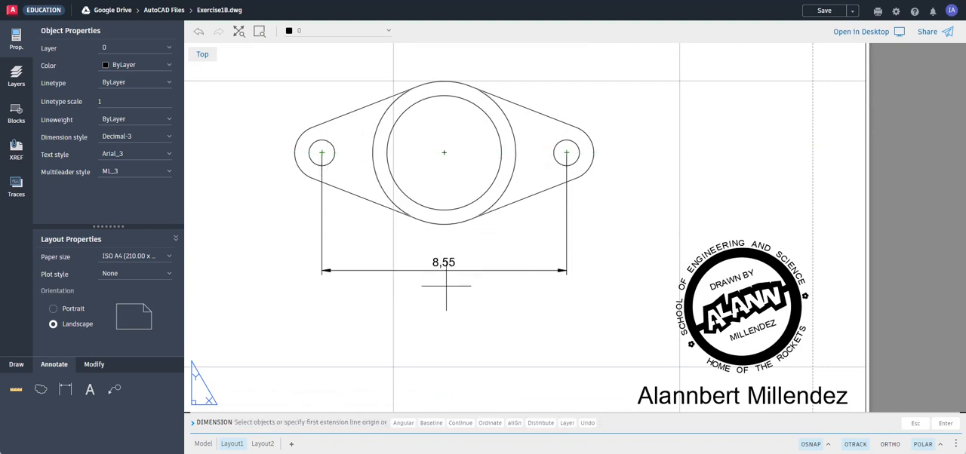
scroll(452, 281, "down", 1)
scroll(449, 283, "up", 1)
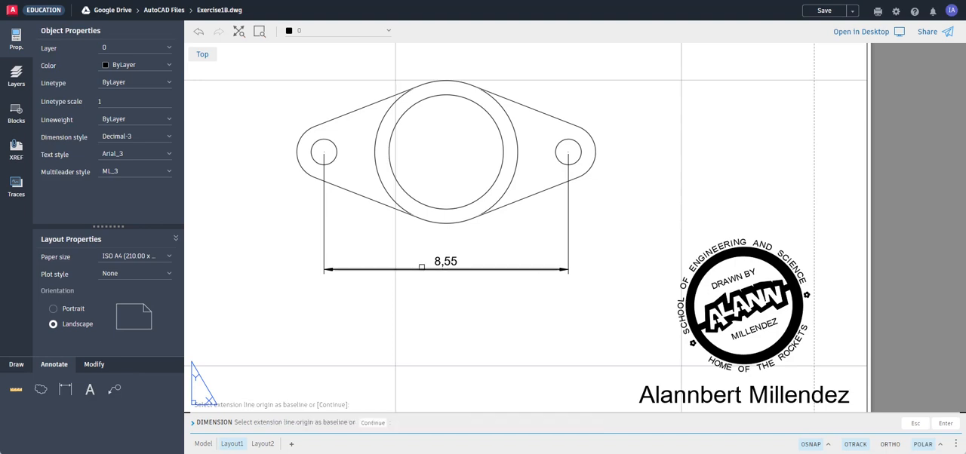
key("Escape")
key("Escape")
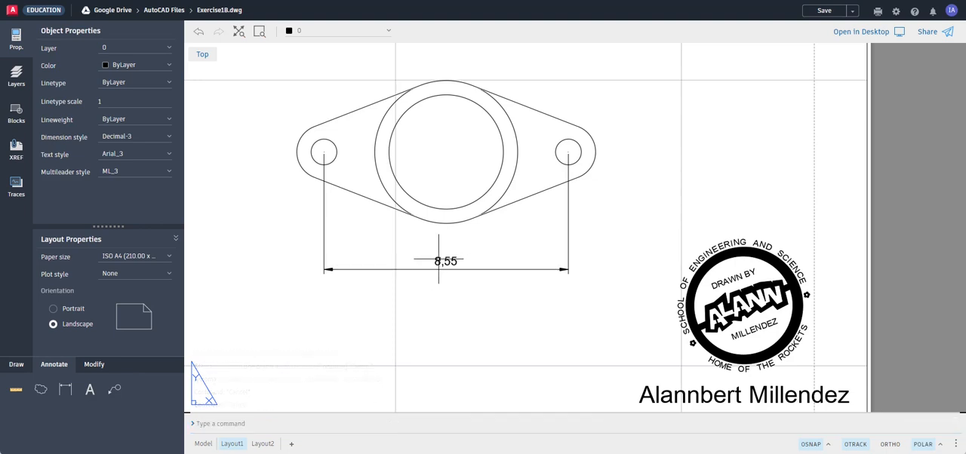
Override the text of the hole-spacing dimension with 8.55, using a point as the decimal separator.
left_click(439, 259)
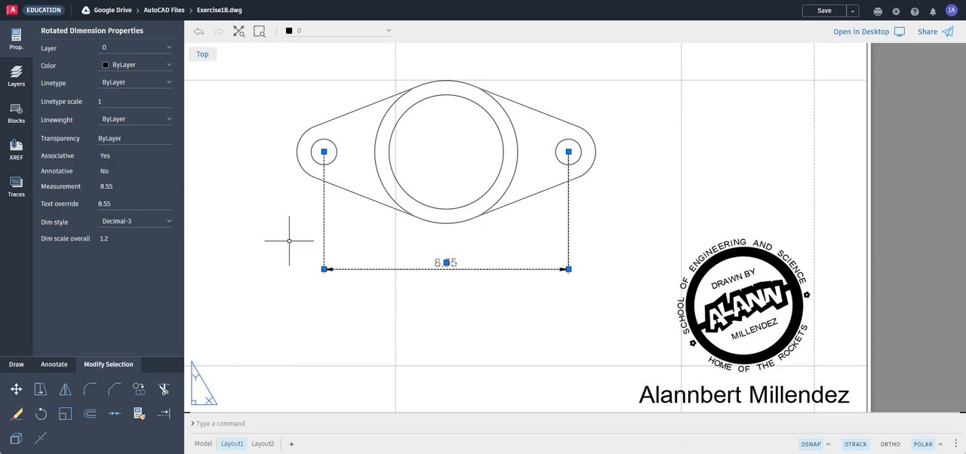
key("Escape")
scroll(425, 265, "up", 1)
scroll(425, 265, "up", 3)
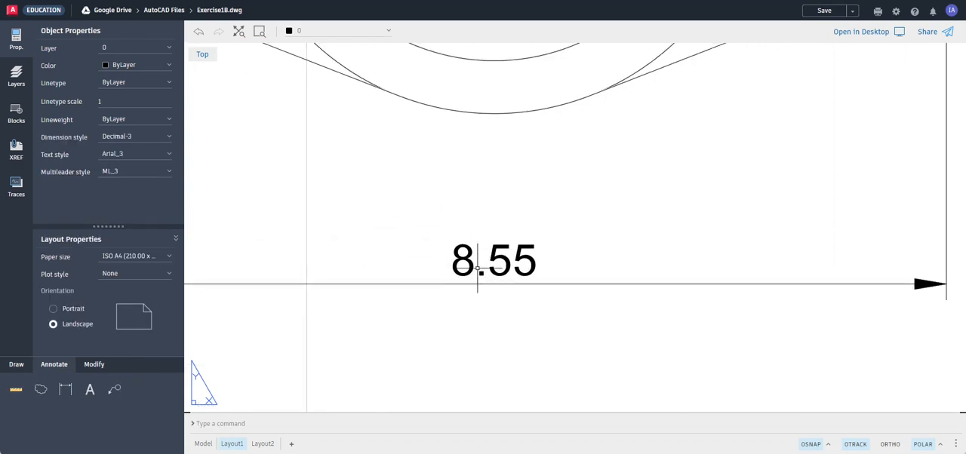
scroll(479, 277, "down", 4)
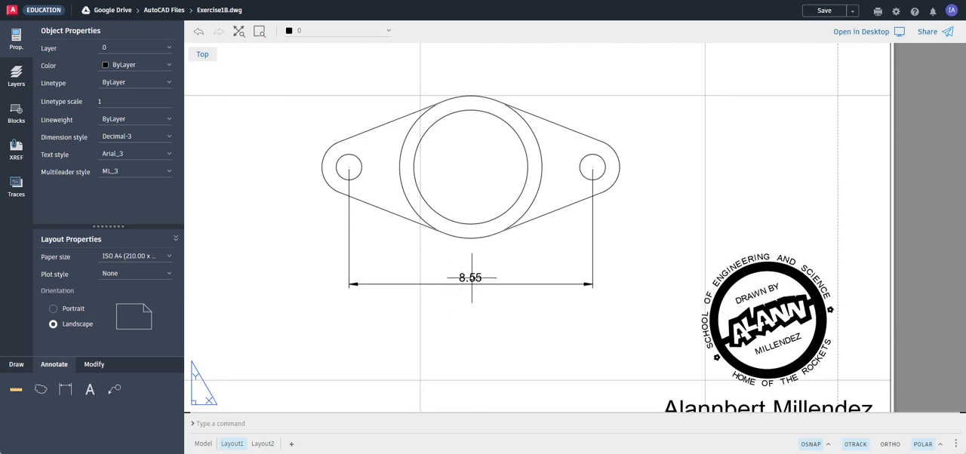
Try the styles Decimal-10 and Decimal-7 on the hole-spacing dimension and settle on Decimal-5.
scroll(486, 263, "down", 2)
scroll(483, 262, "up", 1)
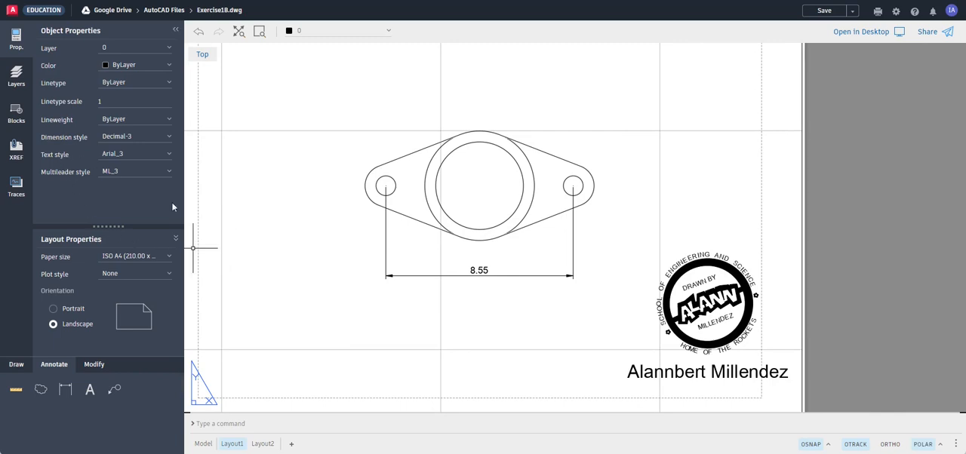
left_click(389, 275)
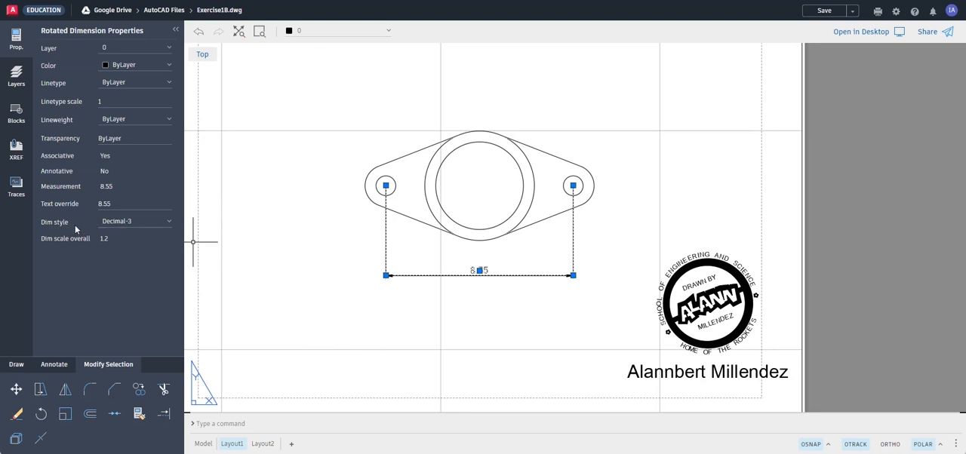
left_click(142, 221)
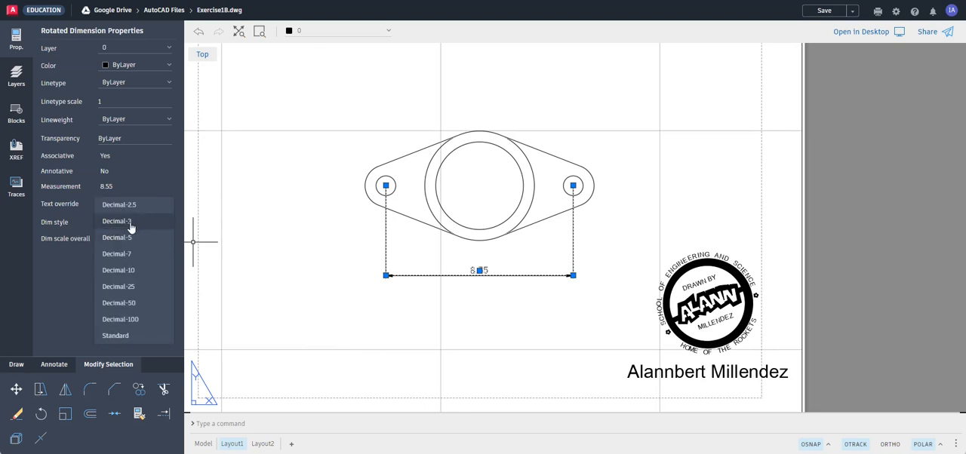
left_click(130, 270)
scroll(546, 264, "down", 3)
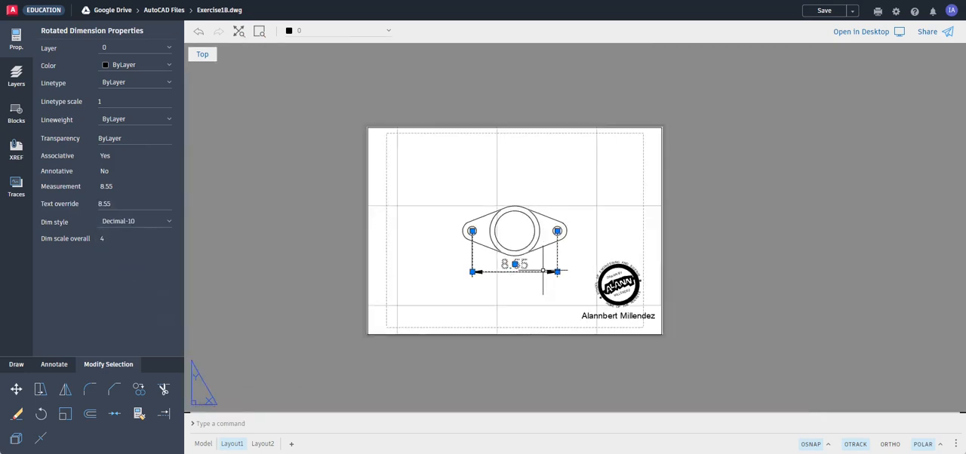
scroll(542, 271, "up", 2)
left_click(154, 221)
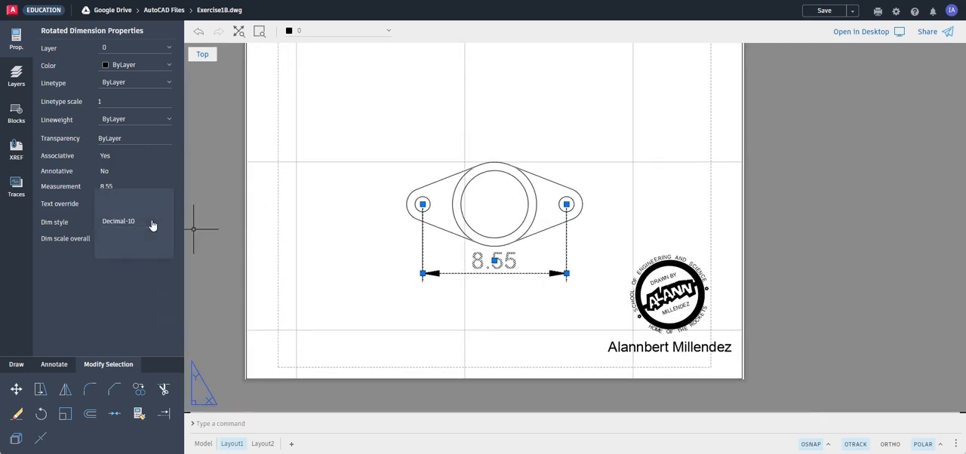
left_click(128, 210)
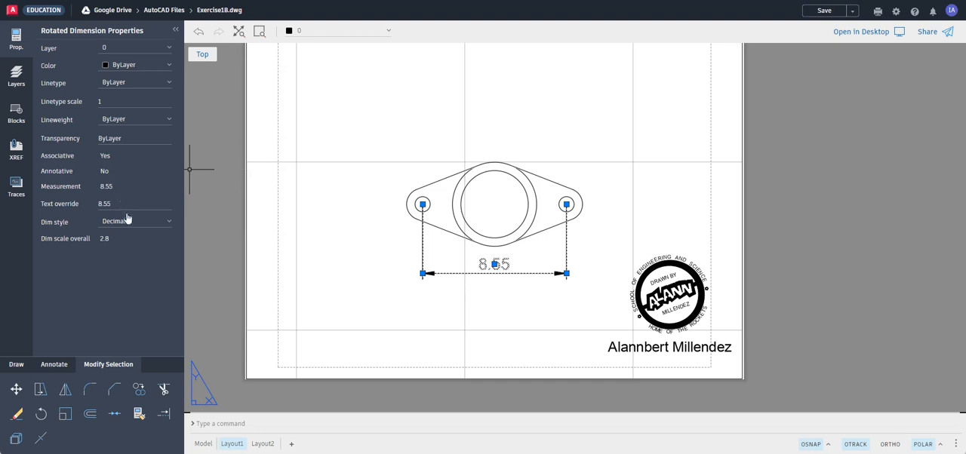
left_click(129, 222)
left_click(127, 209)
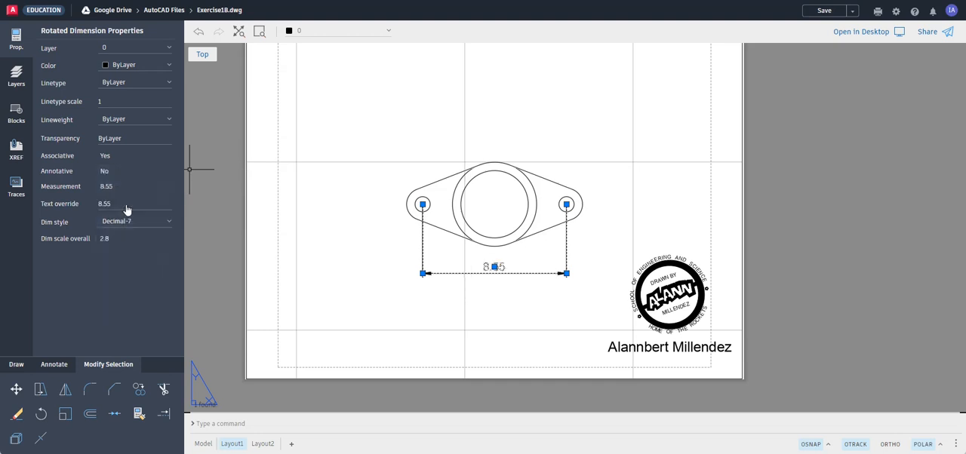
key("Escape")
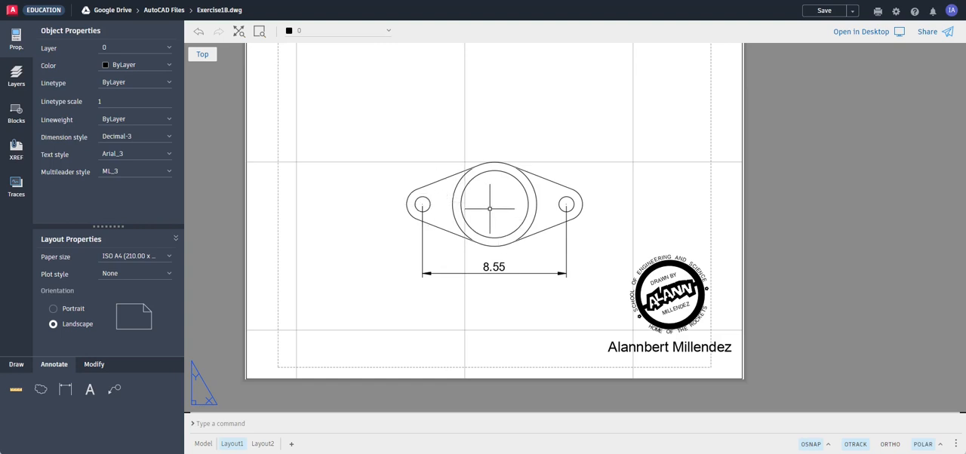
Add a horizontal dimension from the left small hole's centre to the flange centre, placing the dimension line above the part.
left_click(67, 389)
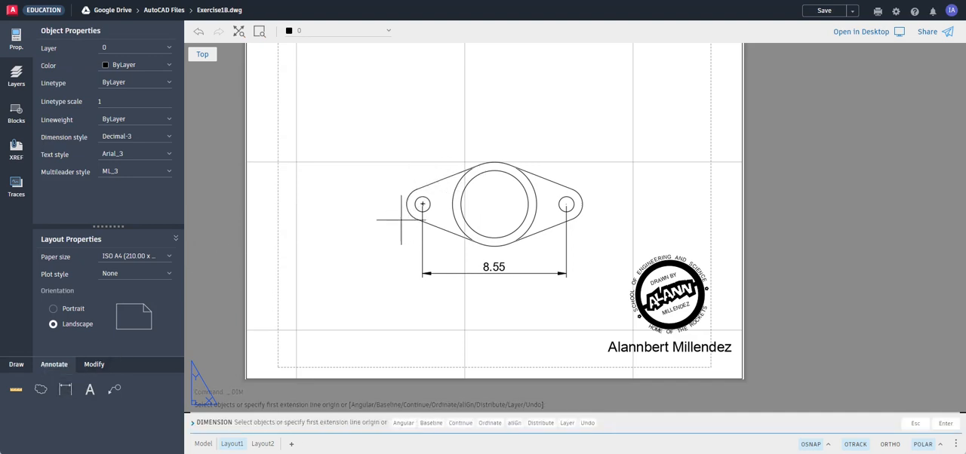
left_click(422, 204)
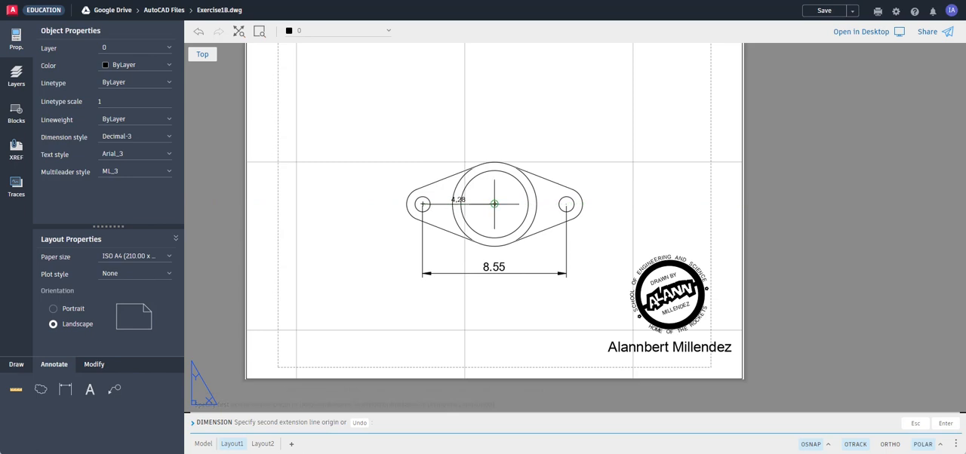
left_click(494, 203)
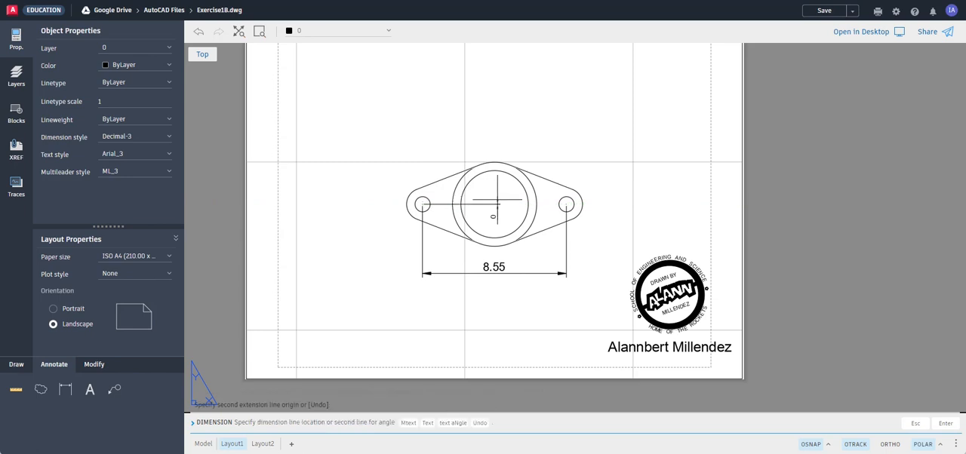
left_click(482, 127)
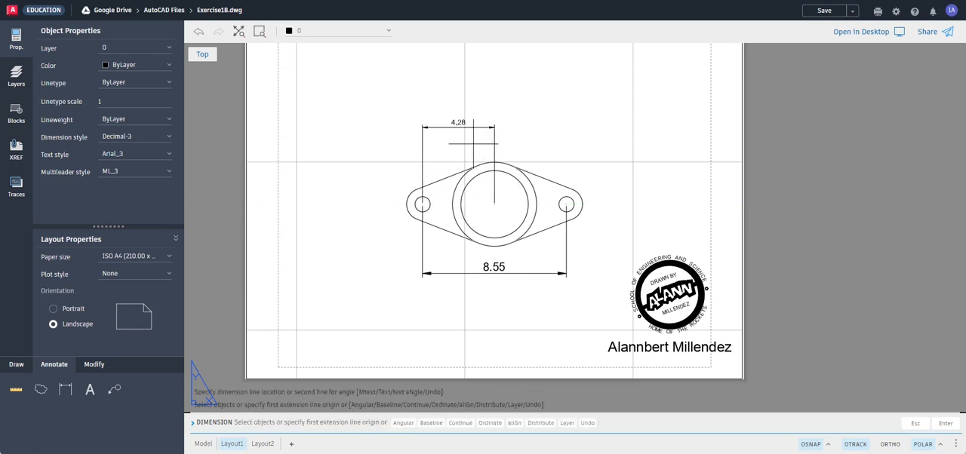
left_click(565, 204)
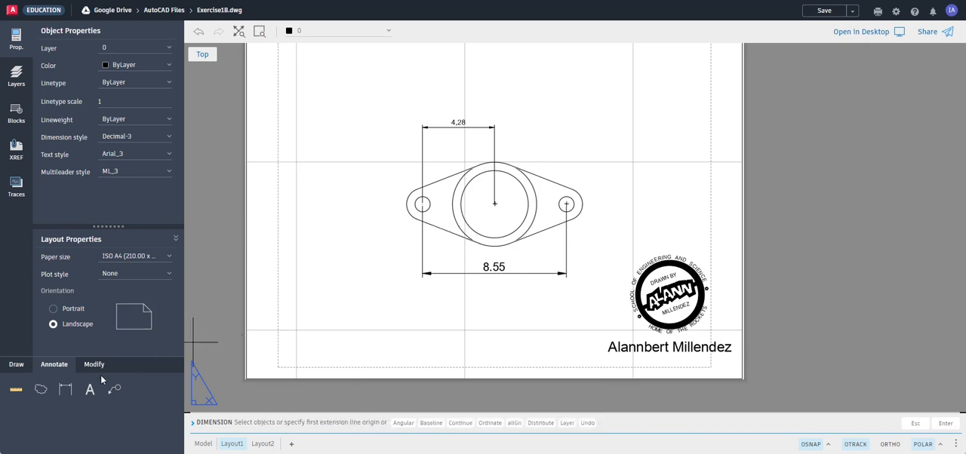
Add a horizontal dimension from the flange centre to the right small hole's centre, aligned with the neighbouring dimension, and end the Dimension command.
left_click(67, 393)
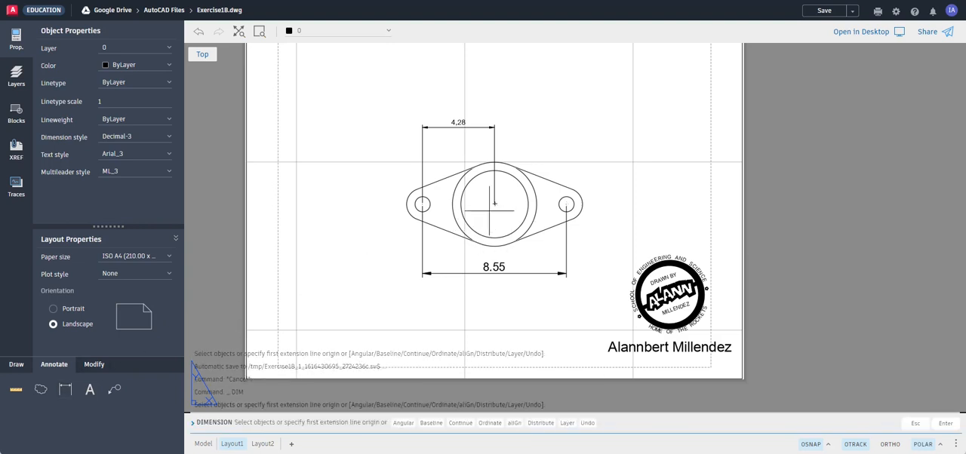
left_click(494, 204)
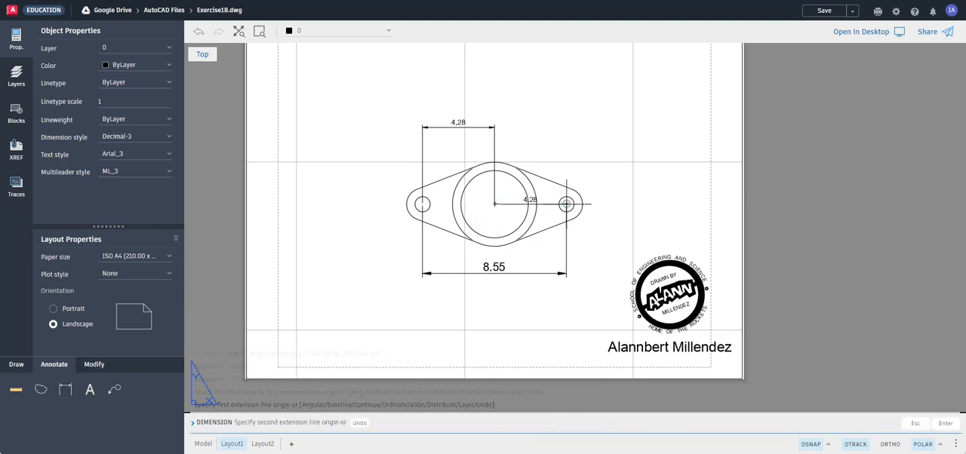
left_click(566, 204)
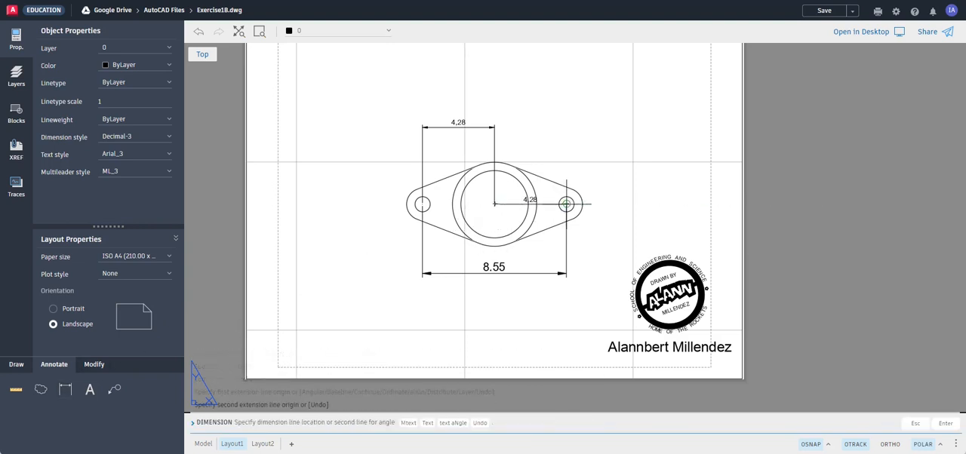
left_click(490, 127)
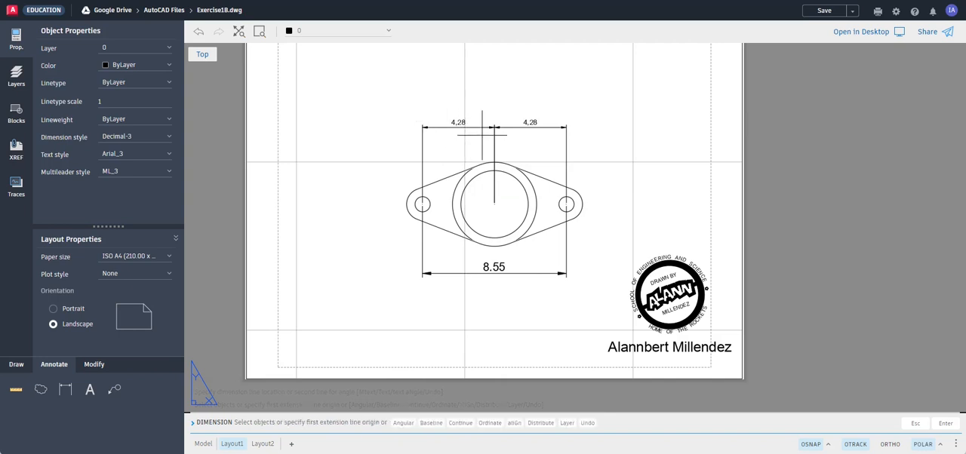
type("b")
key("Return")
key("Escape")
key("Escape")
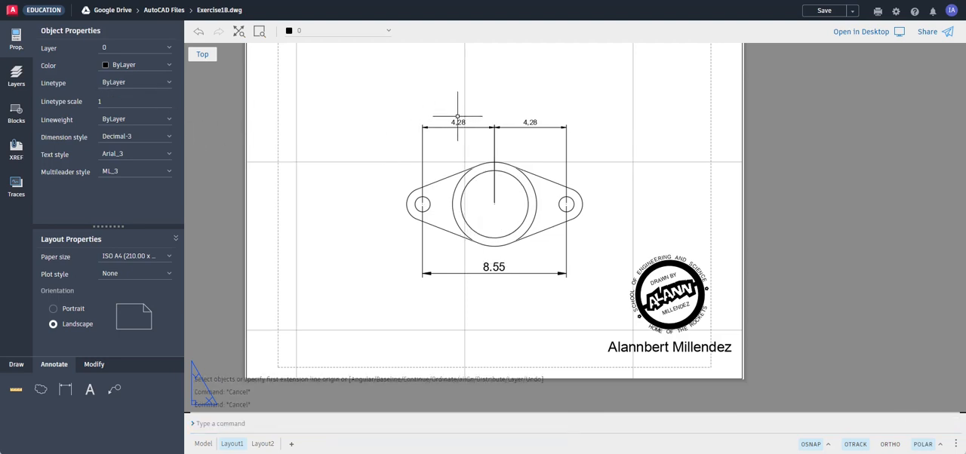
Override the text of both half-spacing dimensions above the flange with EQ.
left_click(456, 125)
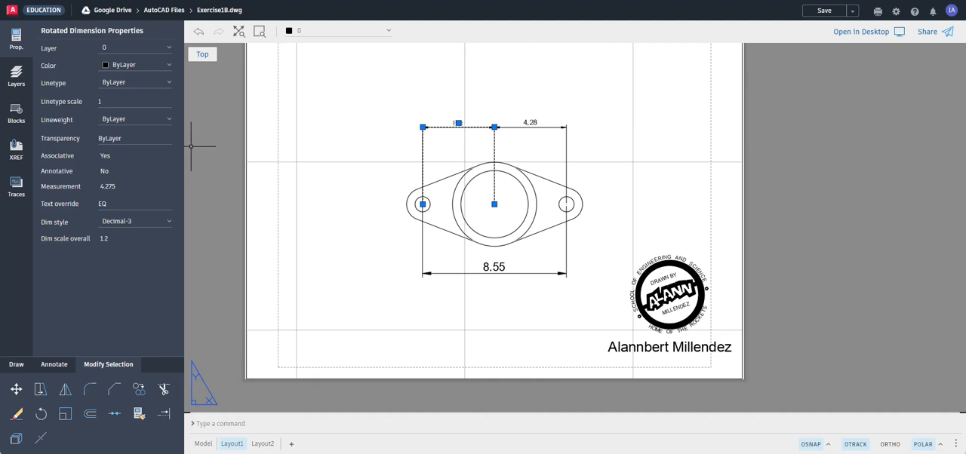
key("Escape")
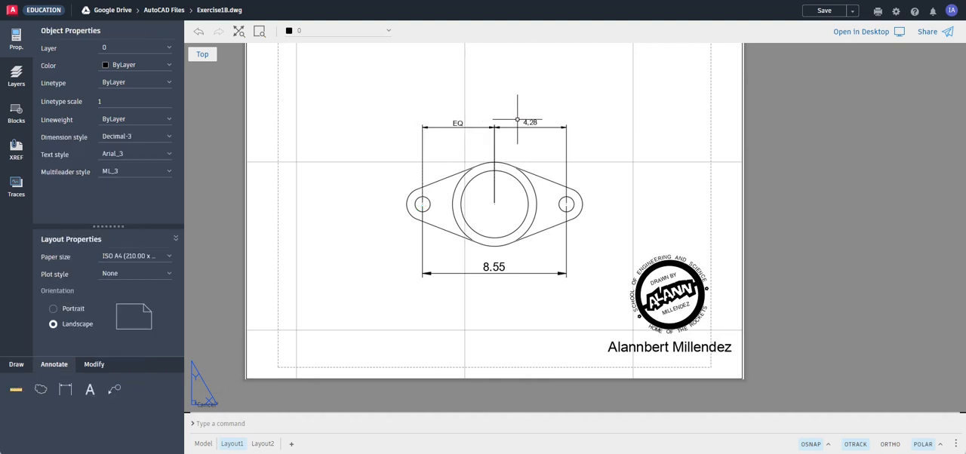
left_click(527, 121)
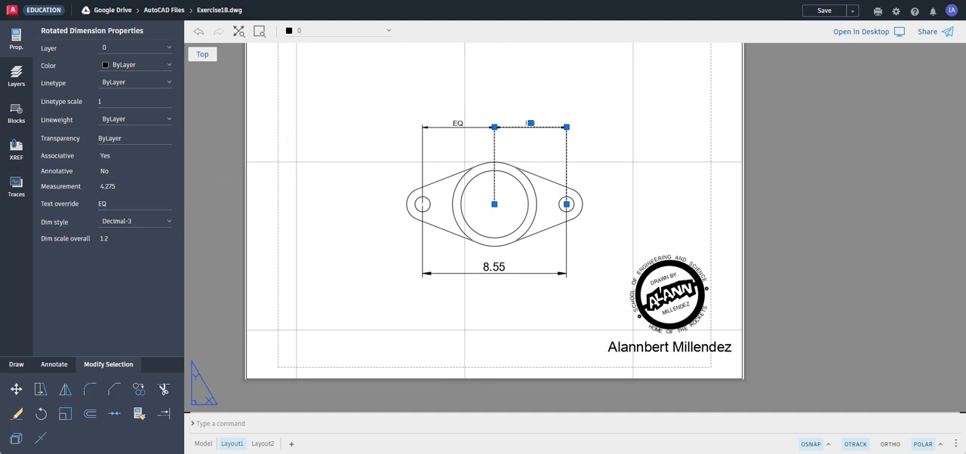
key("Escape")
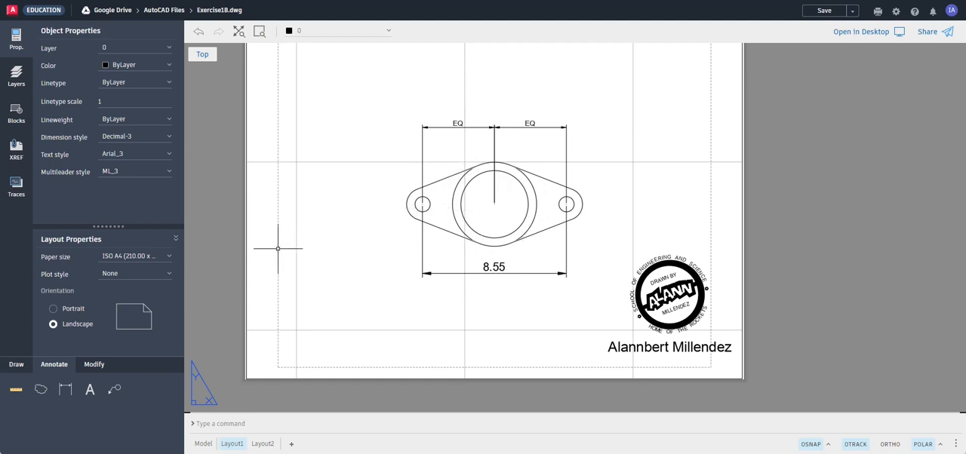
Add a radius dimension to the flange's left rounded end, placing its text to the upper left outside the part.
left_click(65, 390)
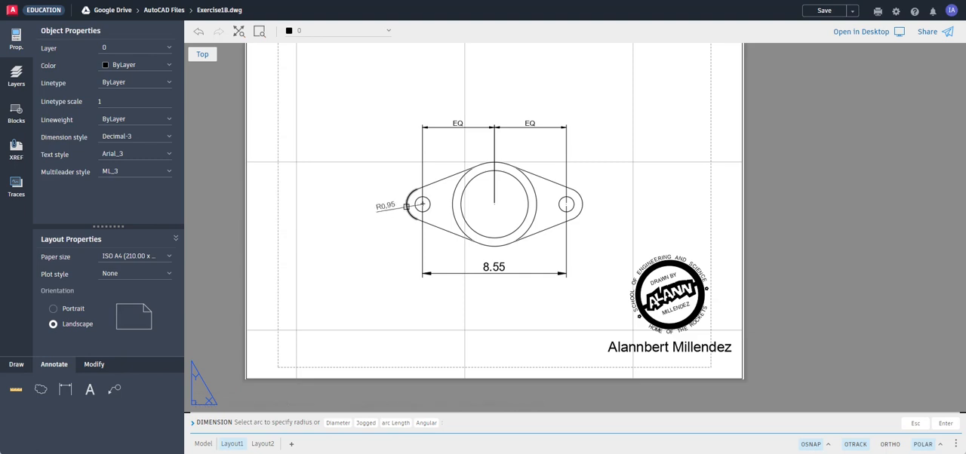
left_click(407, 206)
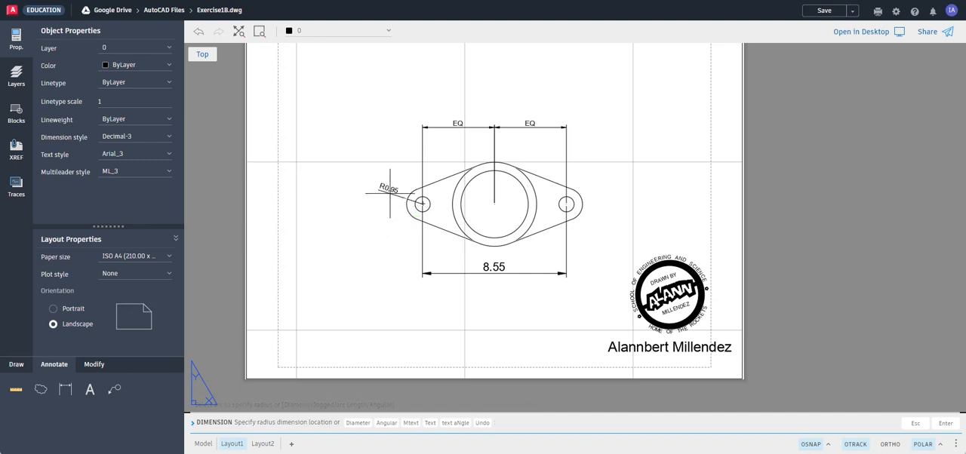
left_click(385, 188)
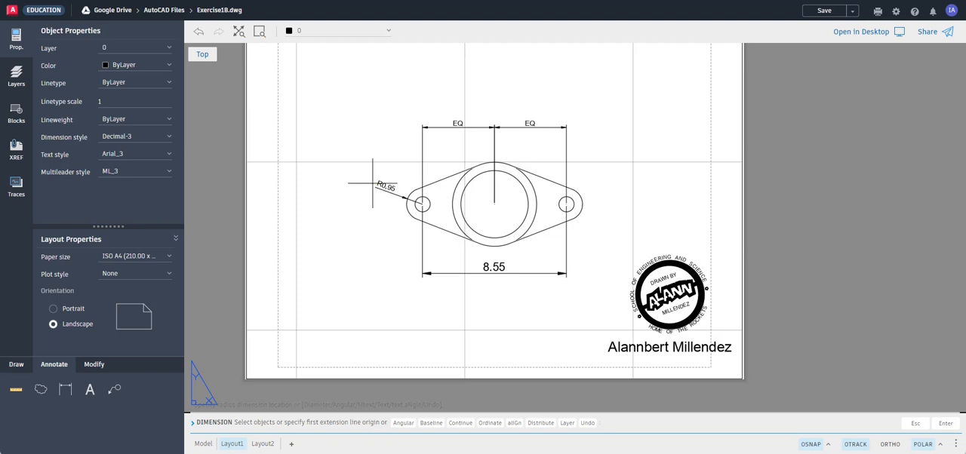
Add a diameter dimension to the left small hole, placing its text to the lower left outside the part.
scroll(407, 198, "up", 5)
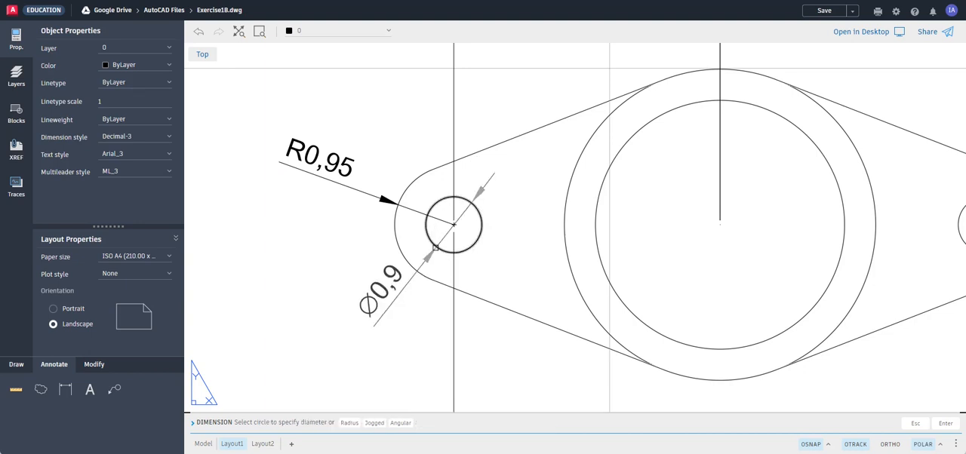
left_click(435, 247)
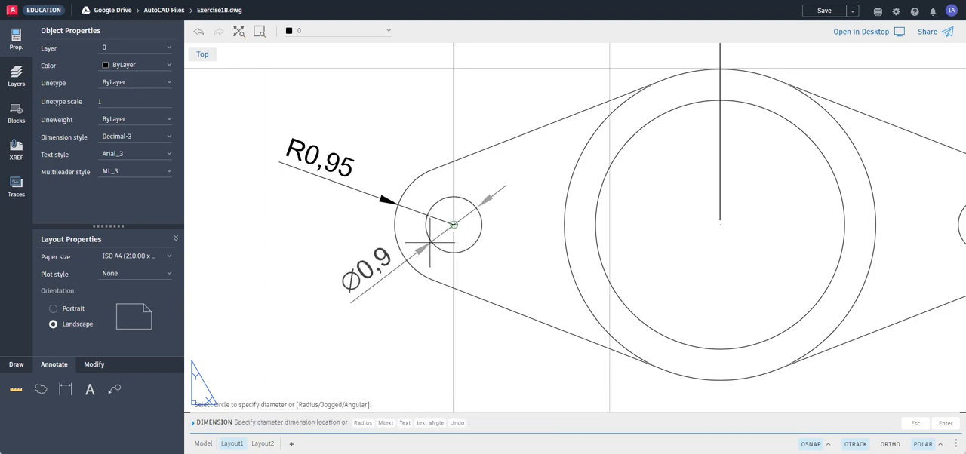
left_click(344, 308)
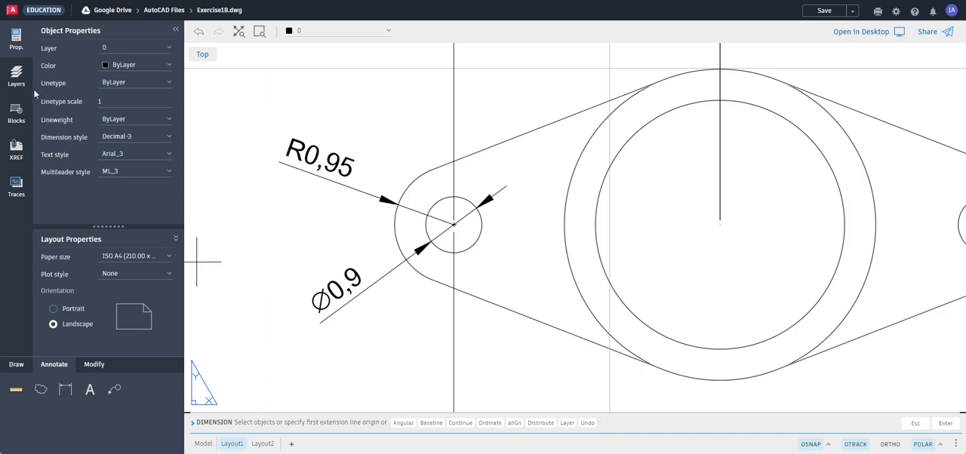
key("Escape")
key("Escape")
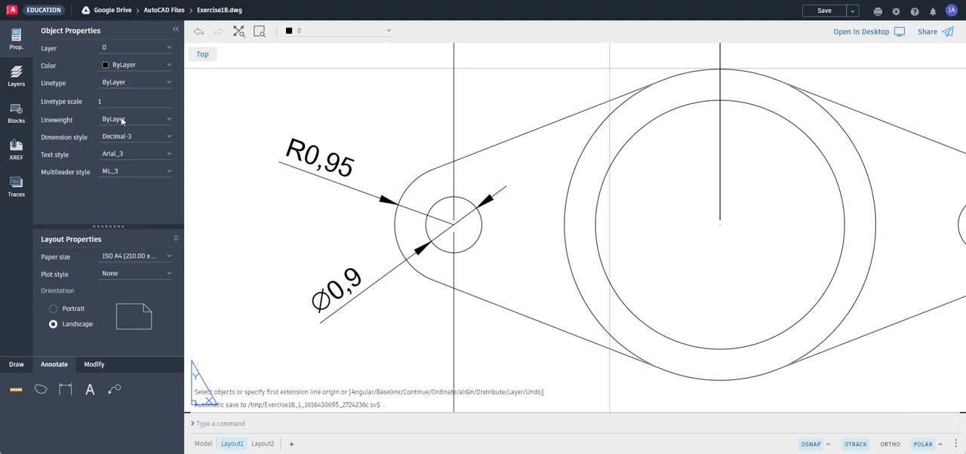
Override the text of the rounded end's radius dimension with R0.95, using a point as the decimal separator.
left_click(331, 172)
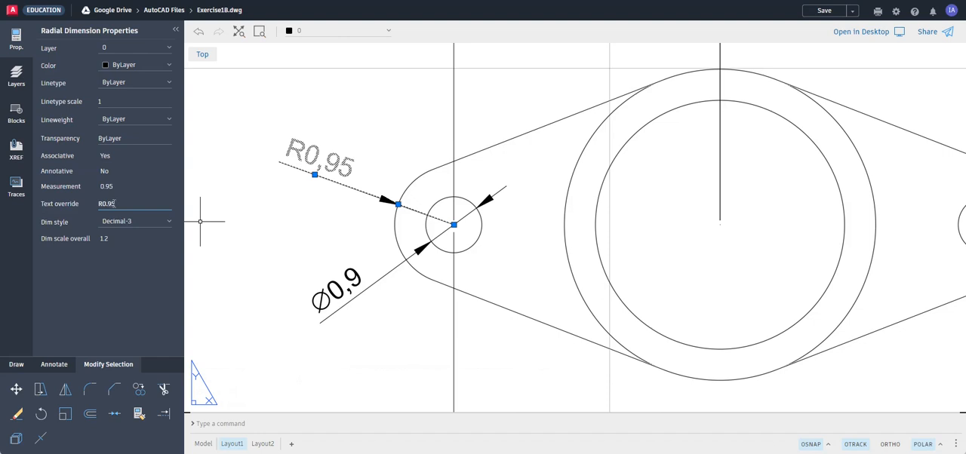
key("Return")
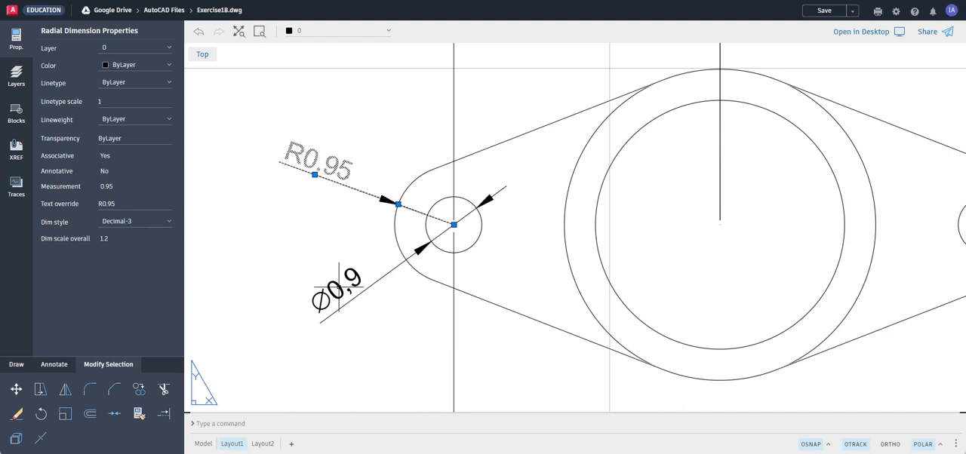
key("Escape")
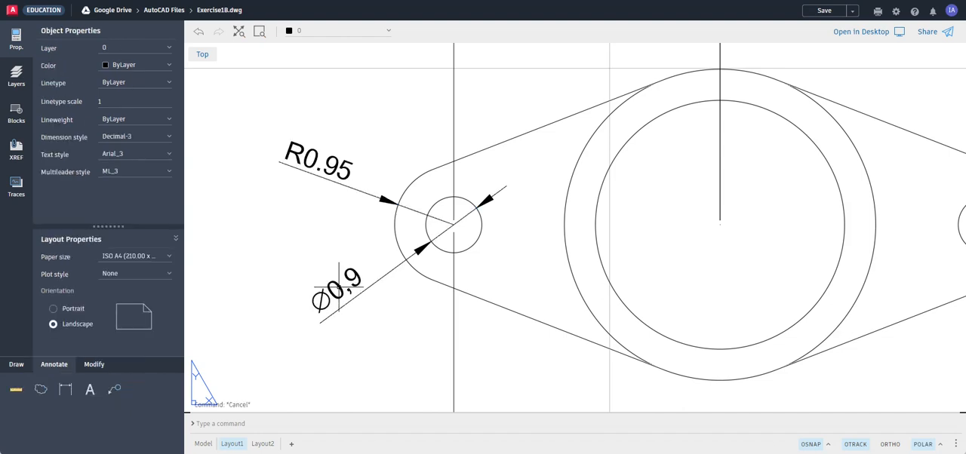
Override the text of the small hole's diameter dimension with Ø0.9, including the diameter symbol and a decimal point.
left_click(339, 287)
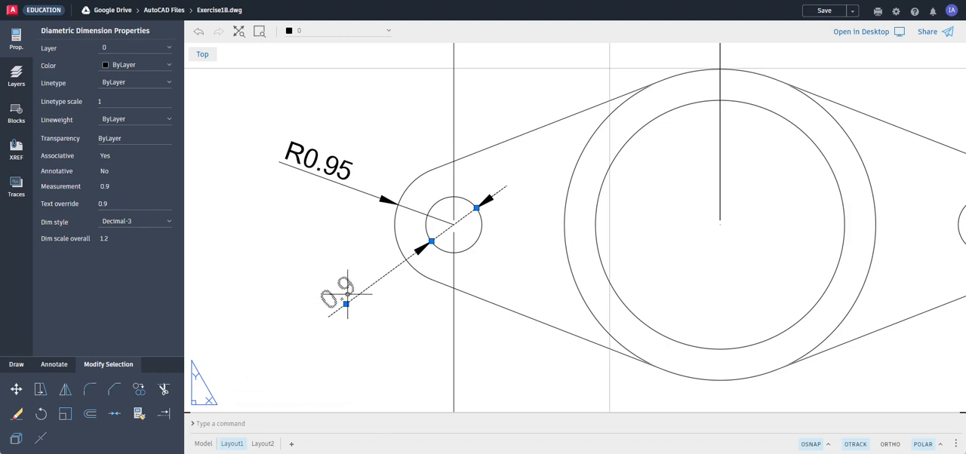
key("Escape")
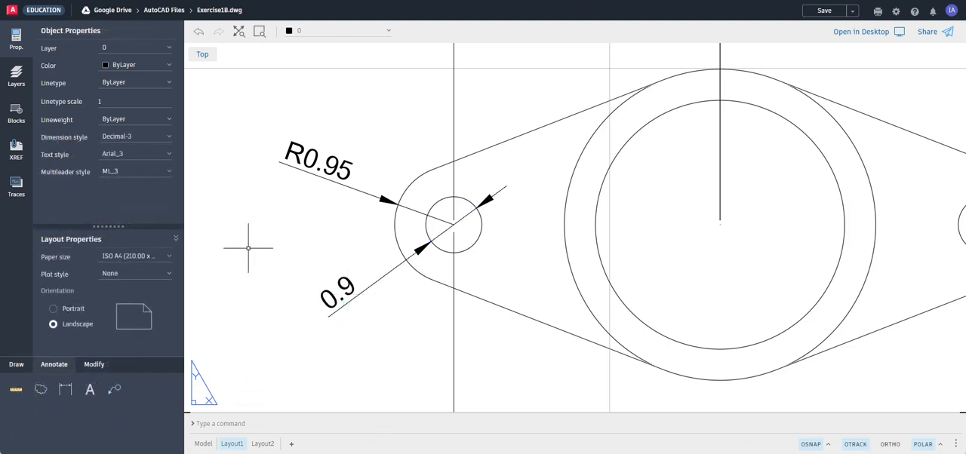
left_click(342, 286)
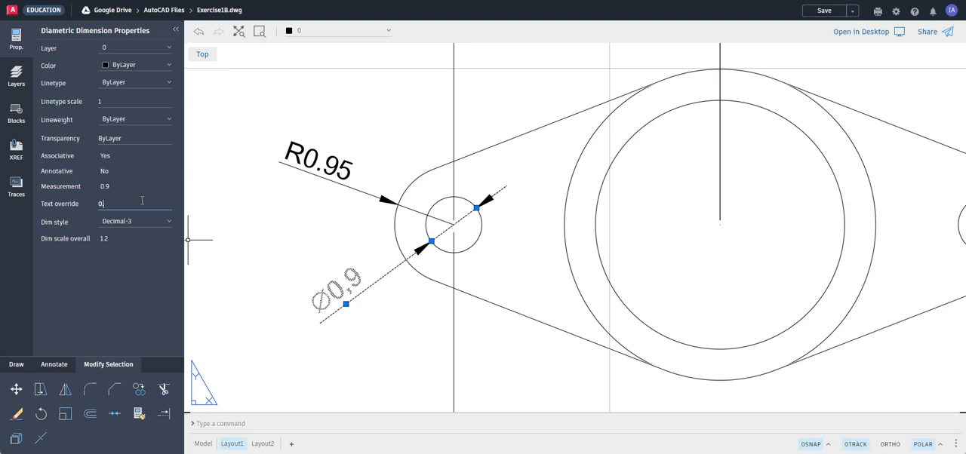
key("Return")
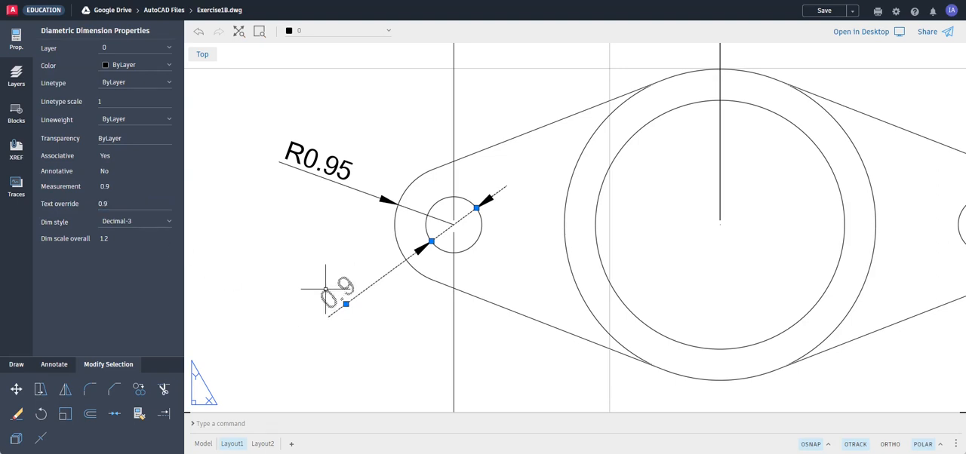
left_click(110, 204)
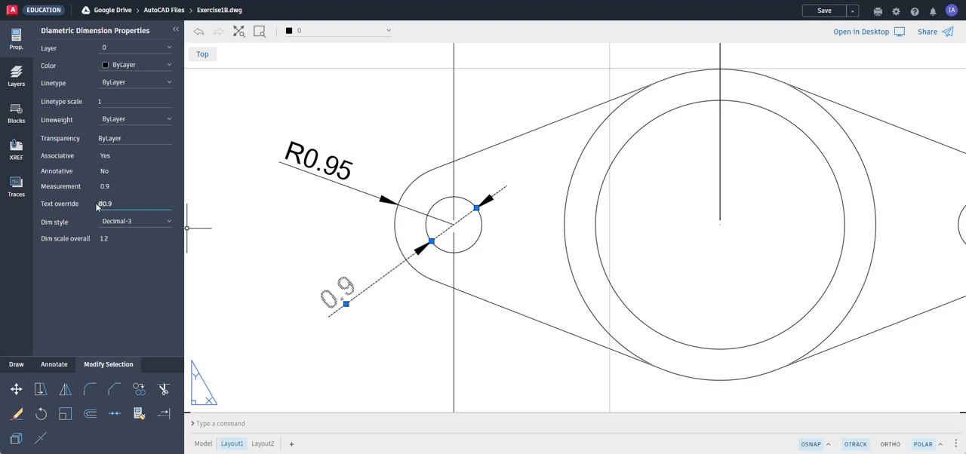
key("Return")
key("Escape")
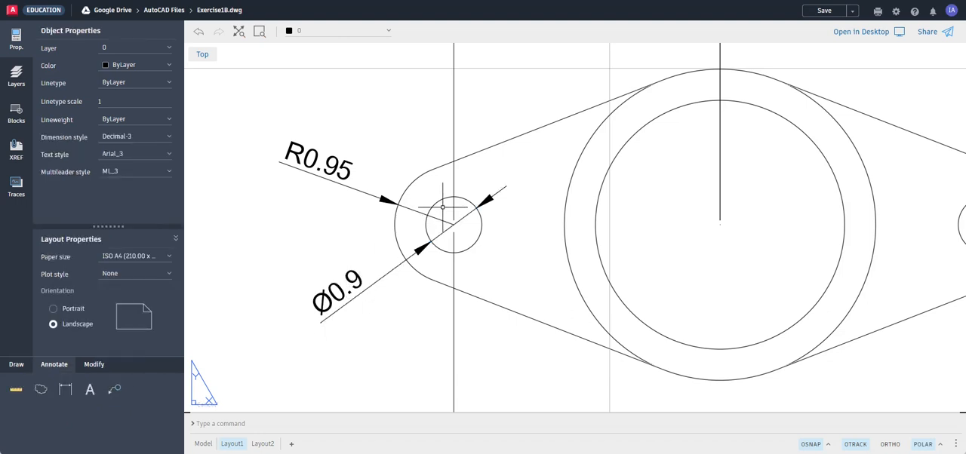
Switch to the browser's diameter symbol search results, open the Software Accountant alt code article, and copy the Ø symbol.
key("ctrl+Tab")
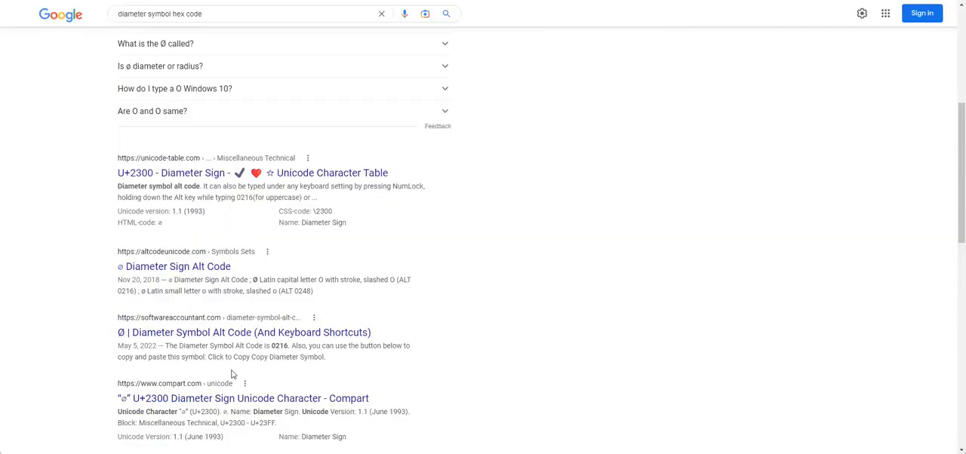
scroll(249, 354, "down", 1)
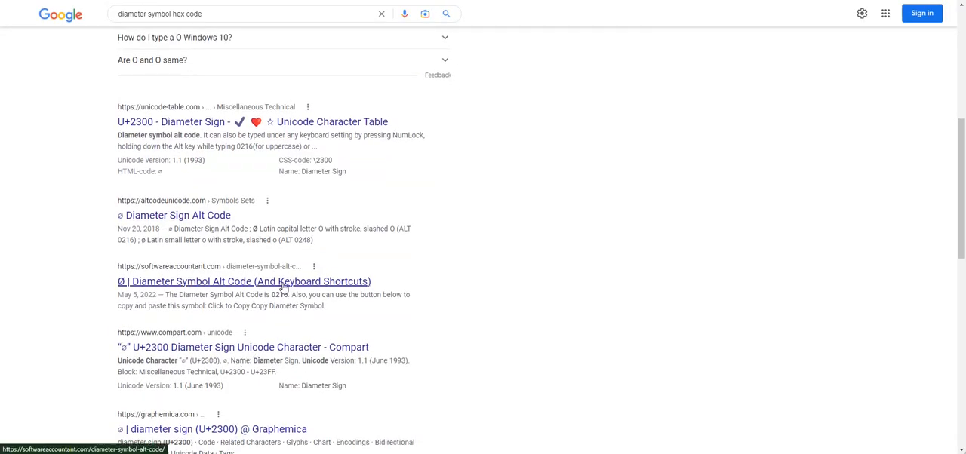
left_click(228, 281)
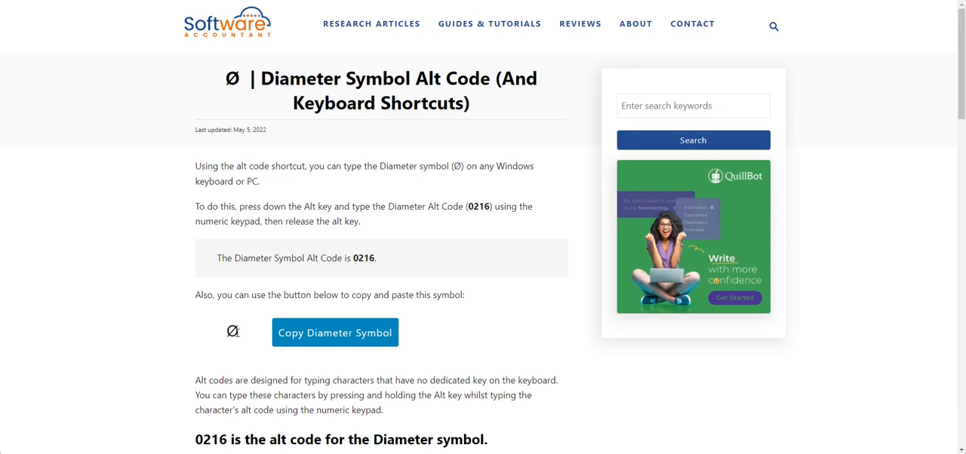
left_click(326, 338)
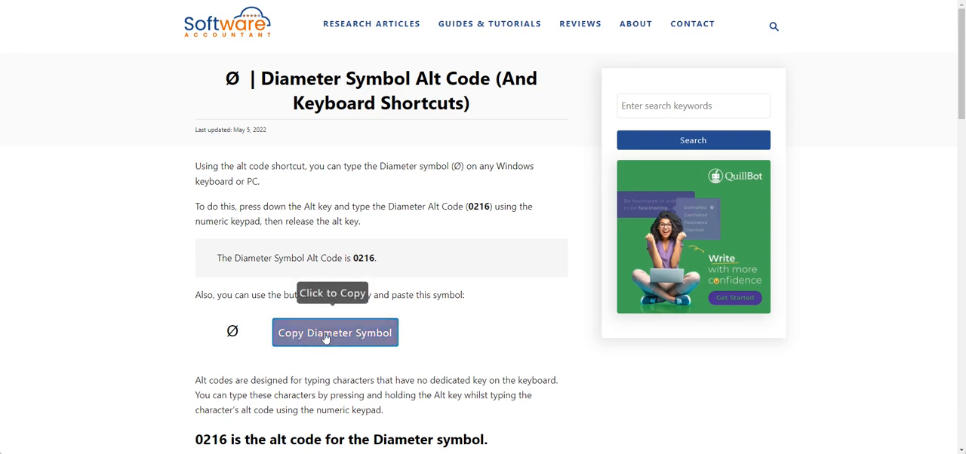
left_click(332, 338)
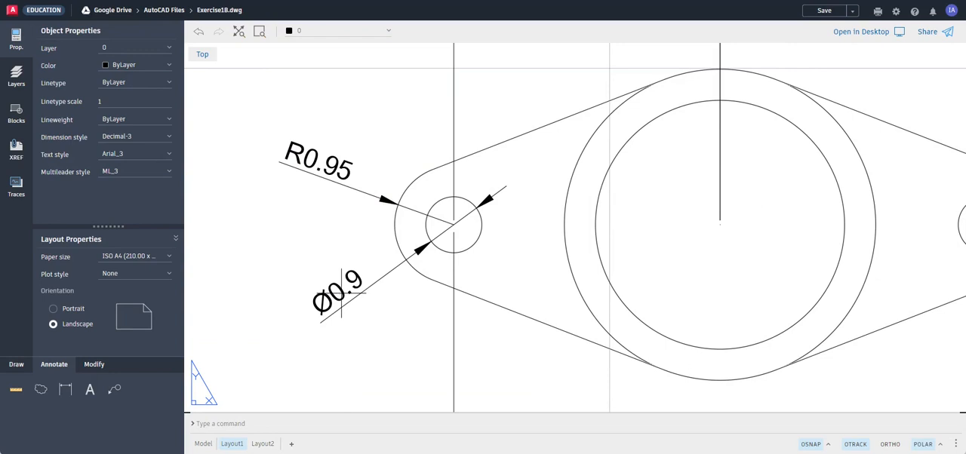
Append an extra Ø symbol to the small hole's diameter text override and remove it again, leaving Ø0.9.
left_click(336, 296)
left_click(121, 204)
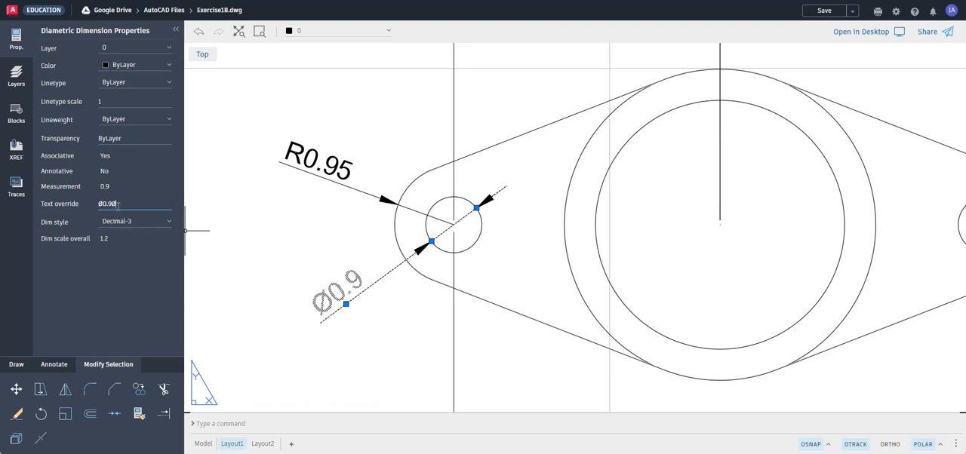
key("Return")
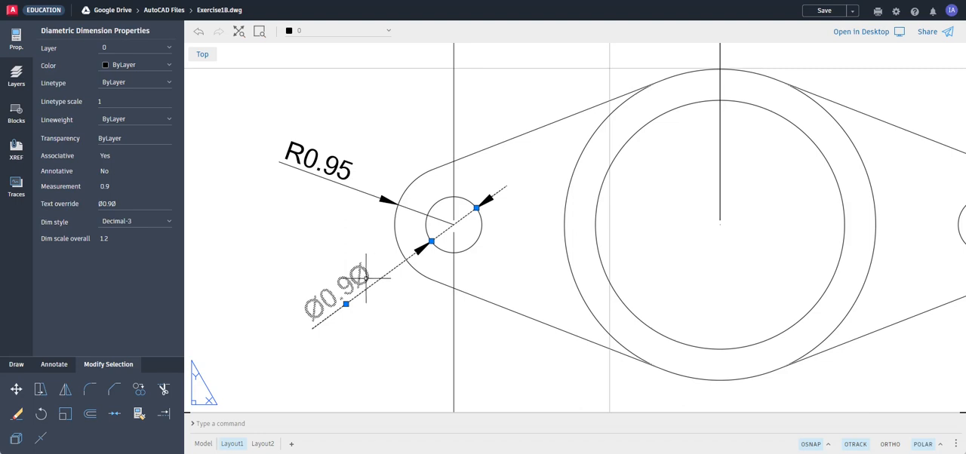
left_click(130, 202)
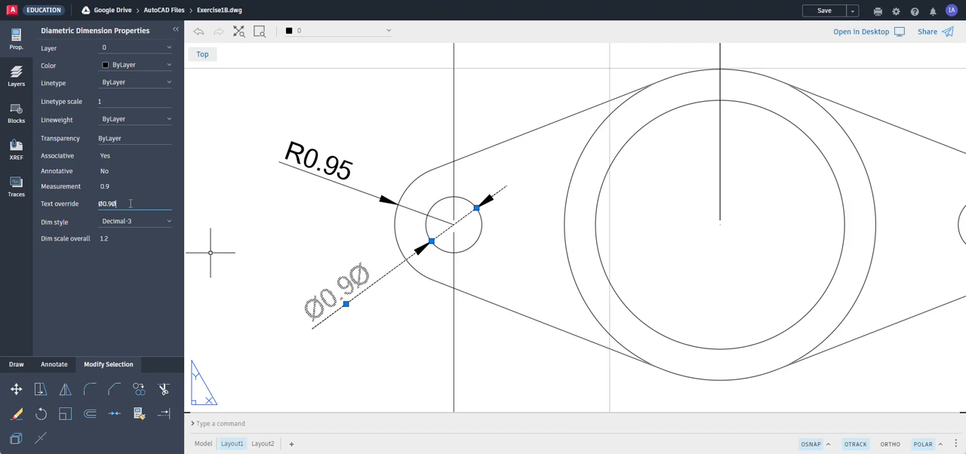
left_click(220, 296)
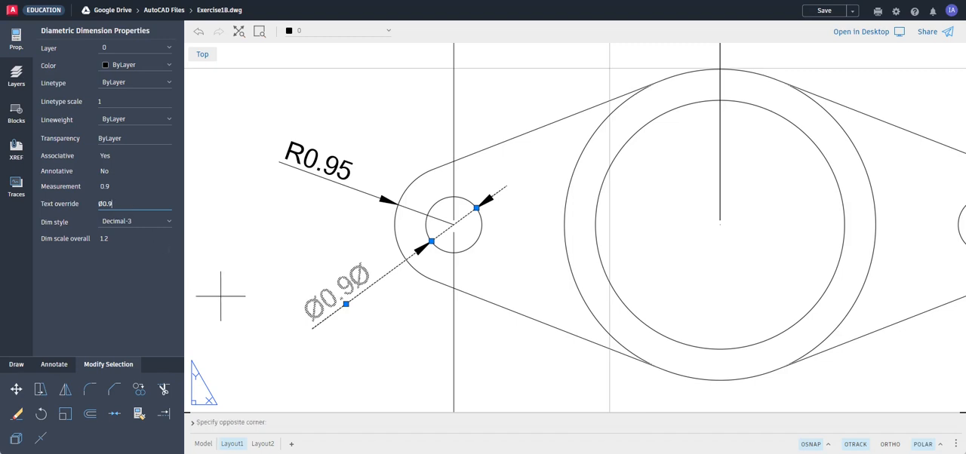
left_click(221, 296)
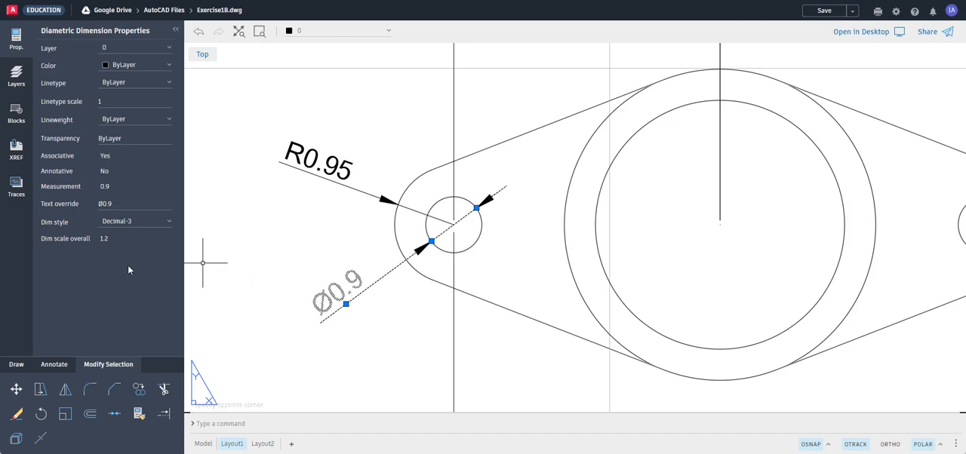
Add a multiline text note reading ALT+0216 just below the small hole's diameter dimension.
left_click(57, 371)
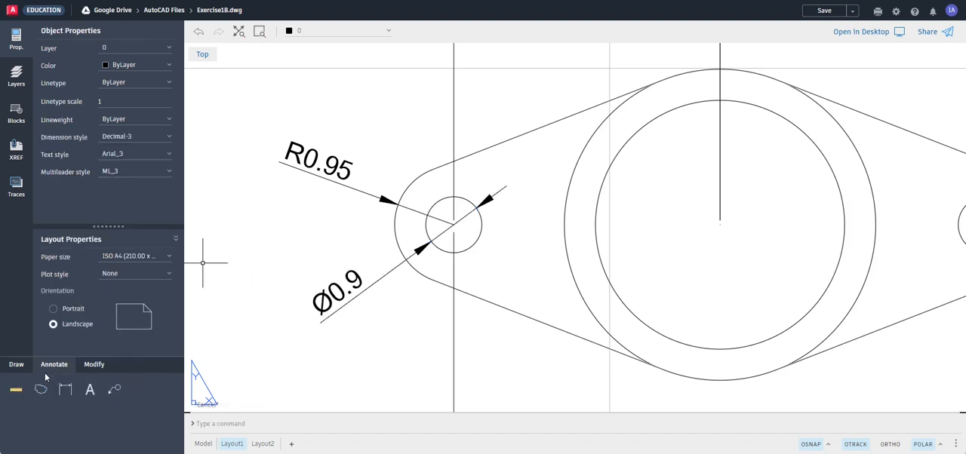
left_click(90, 389)
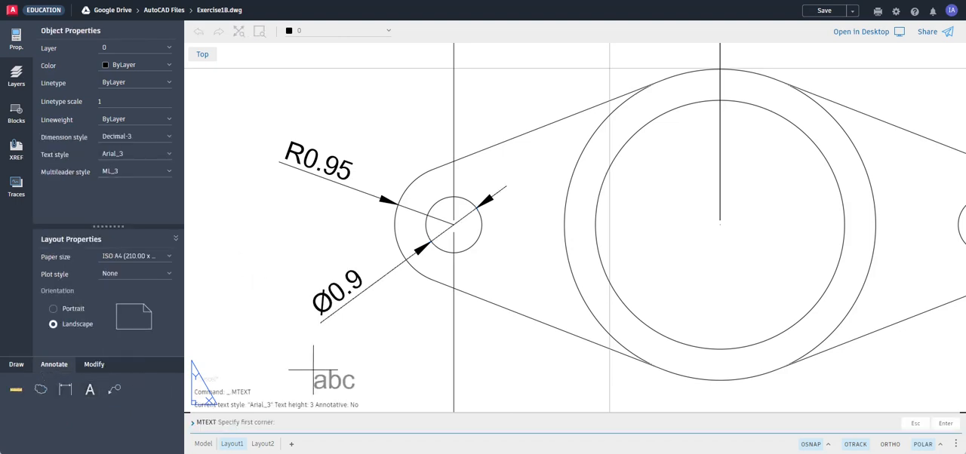
left_click(273, 340)
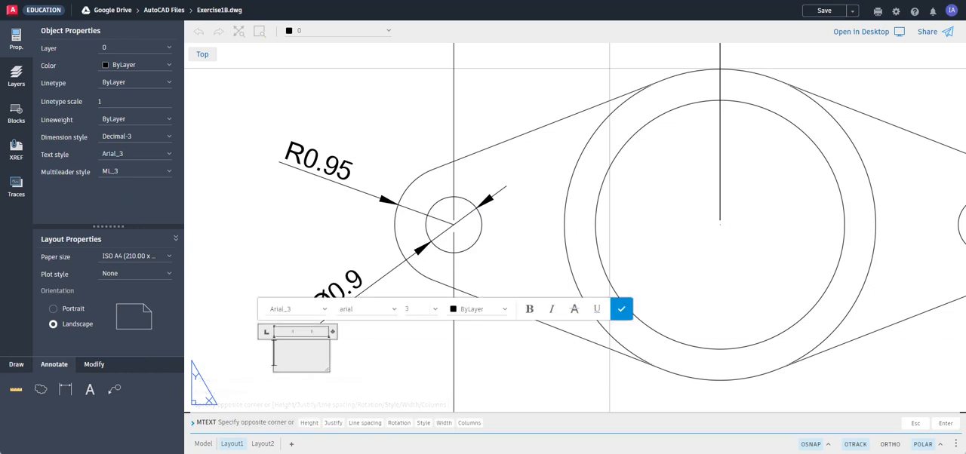
type("ALT")
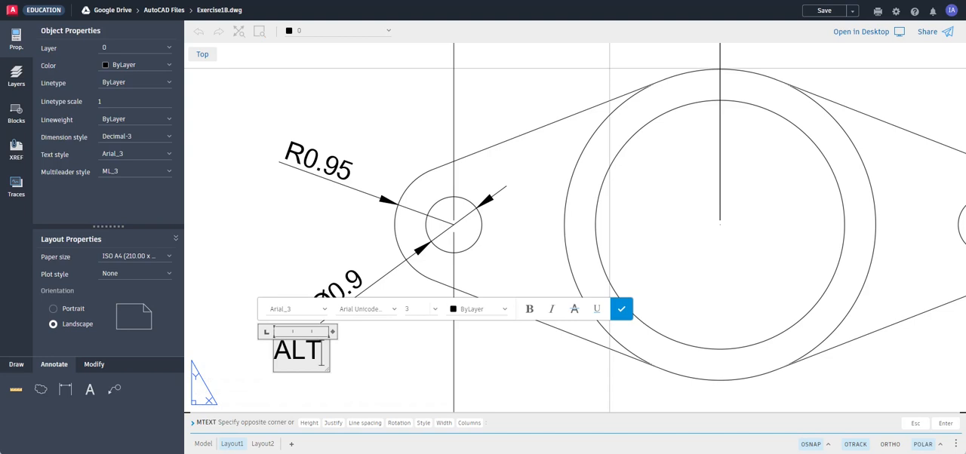
type("+)")
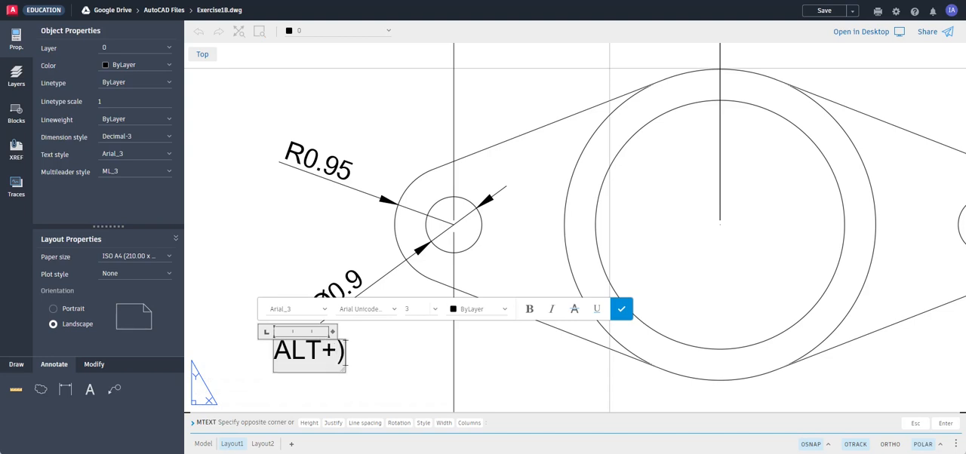
key("BackSpace")
type("0216")
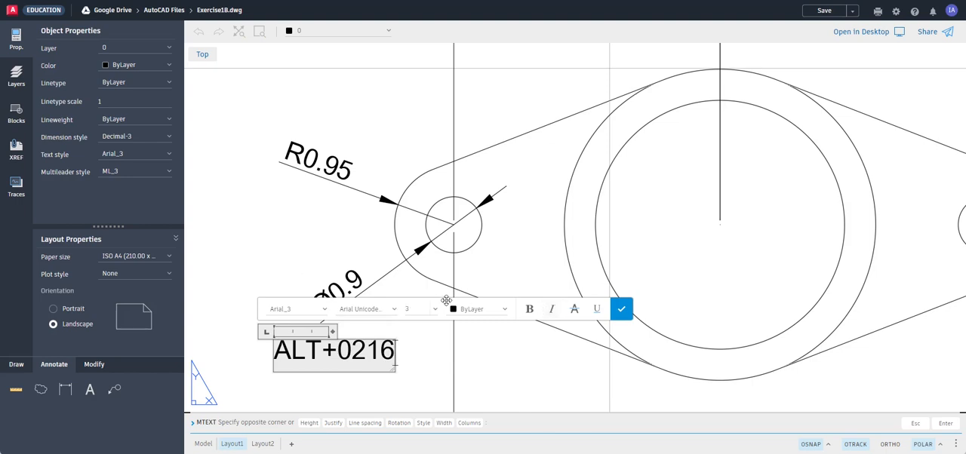
left_click_drag(445, 299, 554, 306)
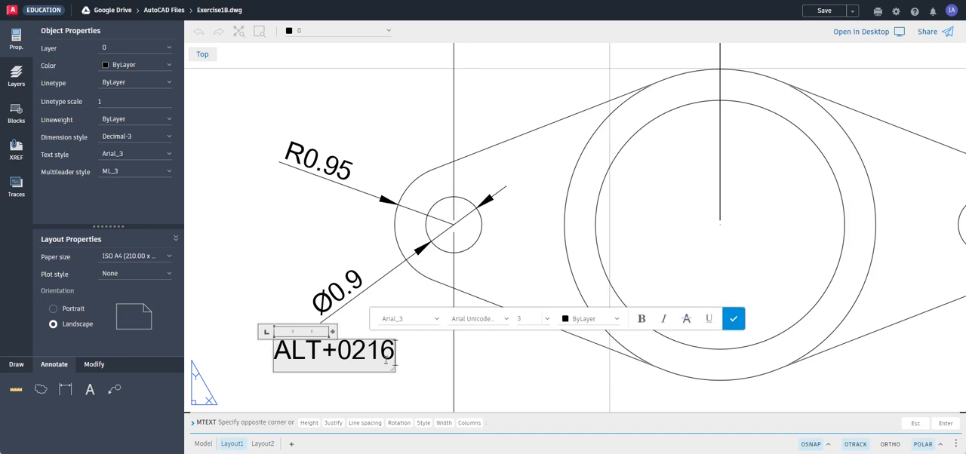
left_click(730, 322)
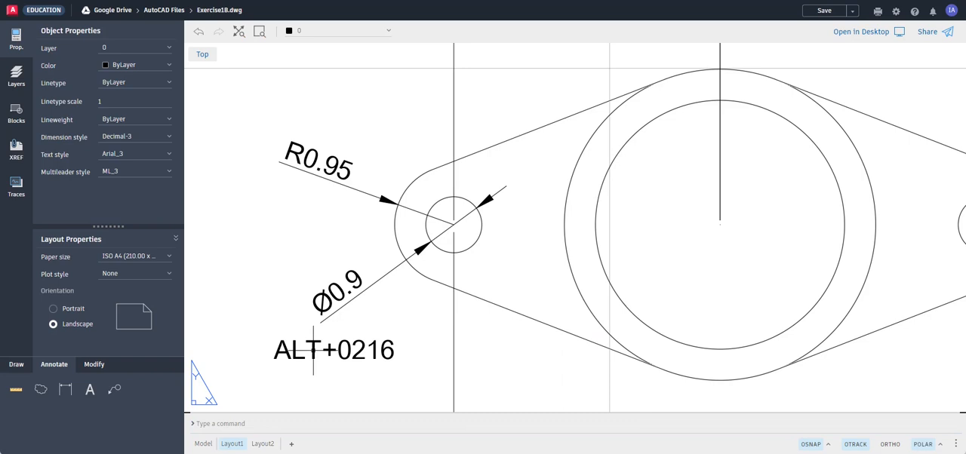
type("m")
key("Return")
key("Escape")
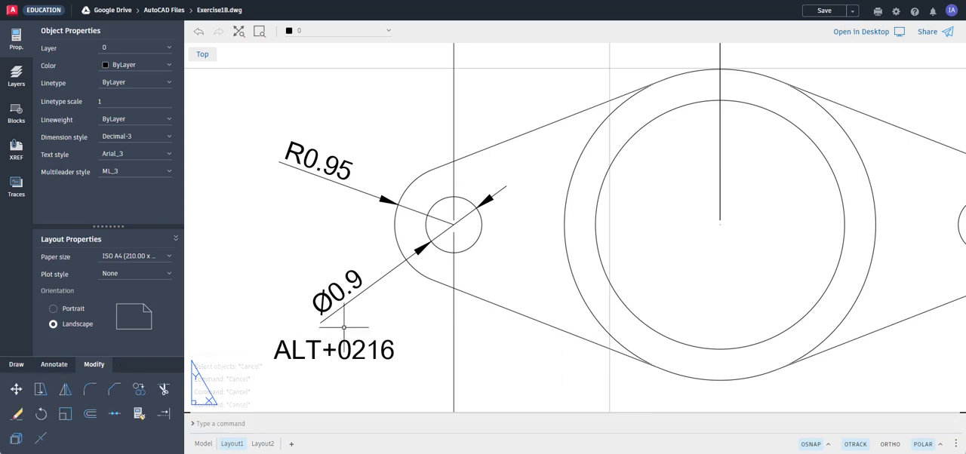
Add a diameter dimension to the large inner circle, placing its text above the part, slightly right of the vertical centre line.
scroll(462, 254, "down", 3)
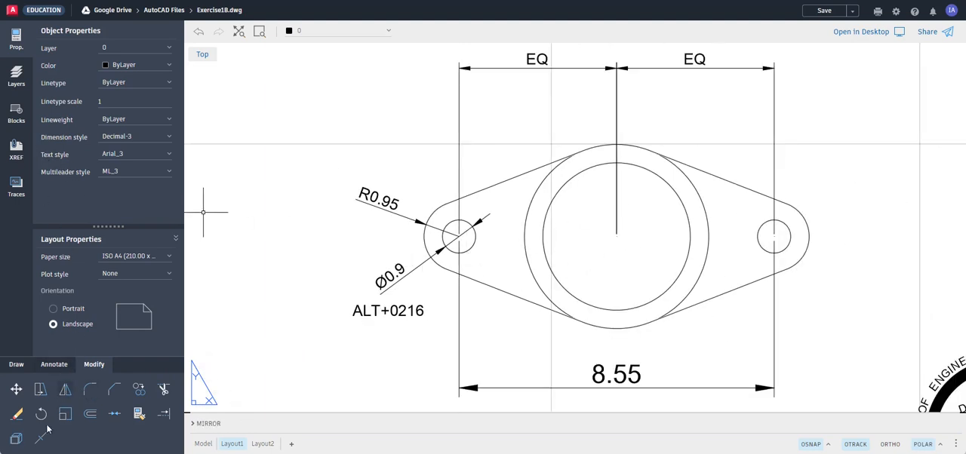
left_click(54, 365)
left_click(65, 389)
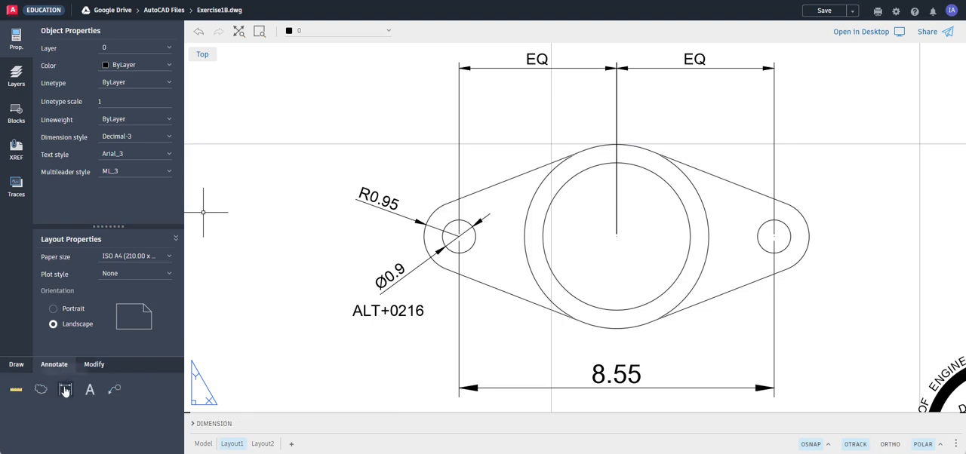
left_click(672, 184)
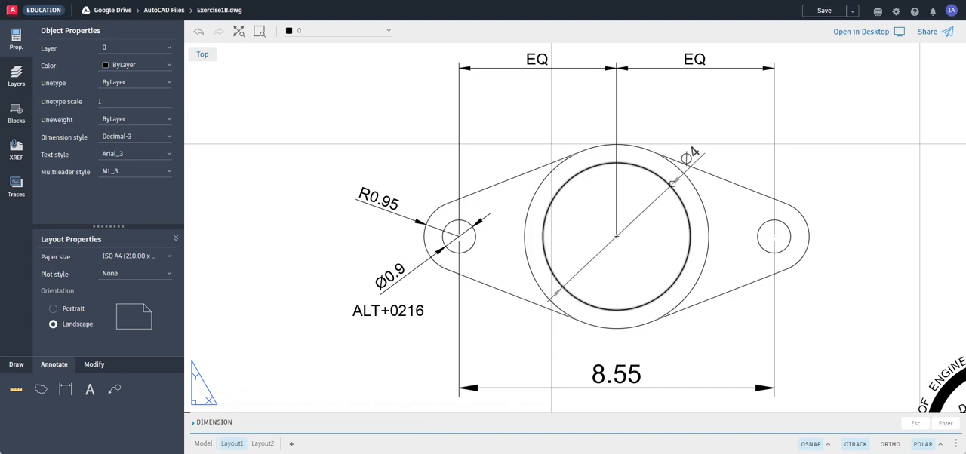
left_click(670, 188)
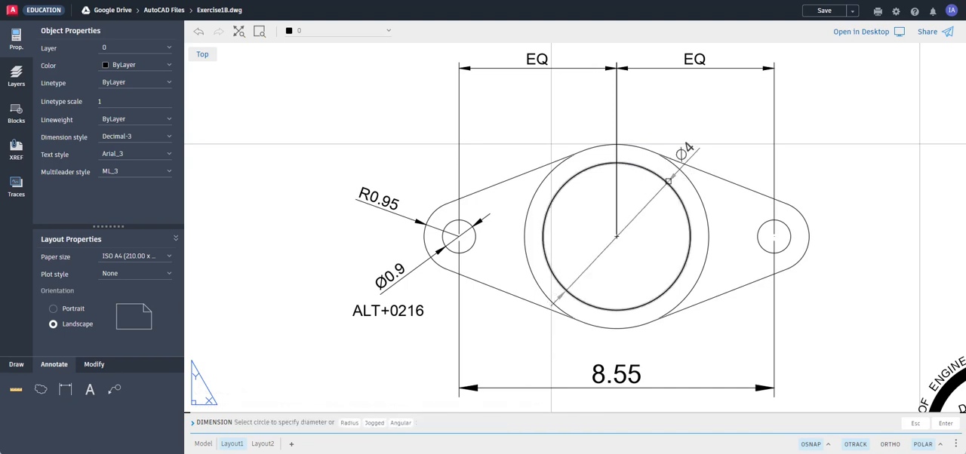
left_click(668, 181)
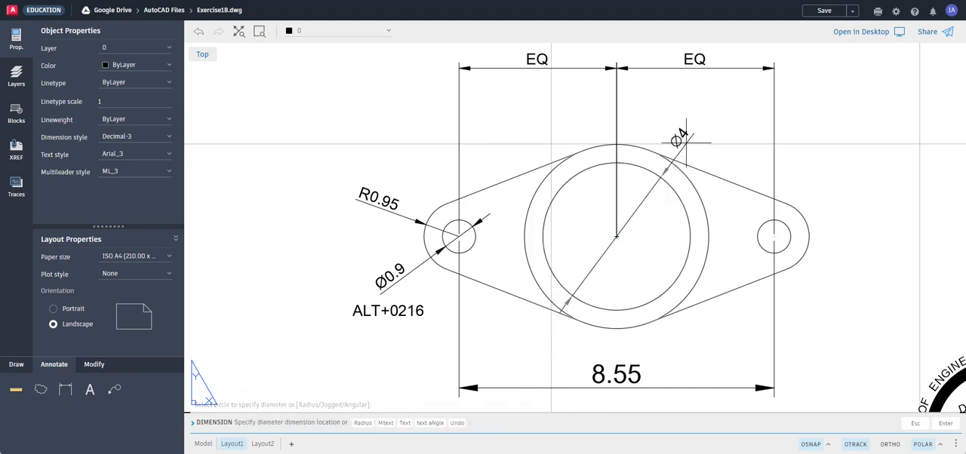
left_click(661, 102)
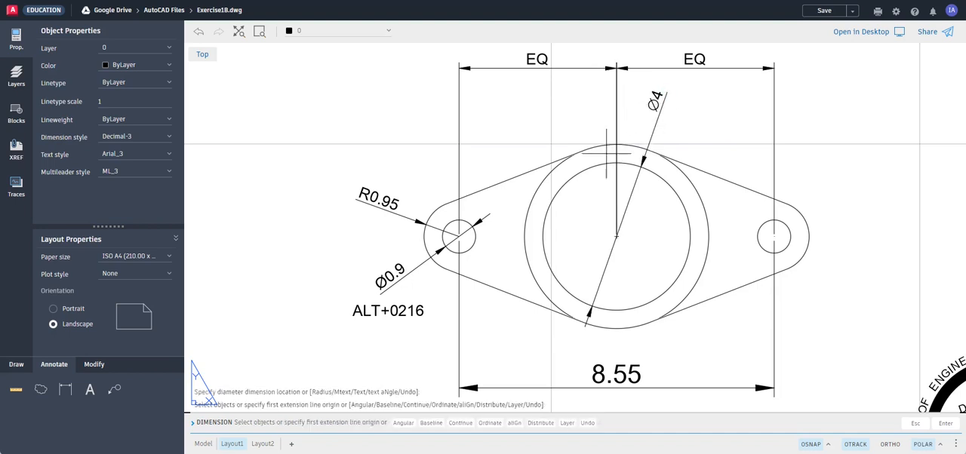
key("Escape")
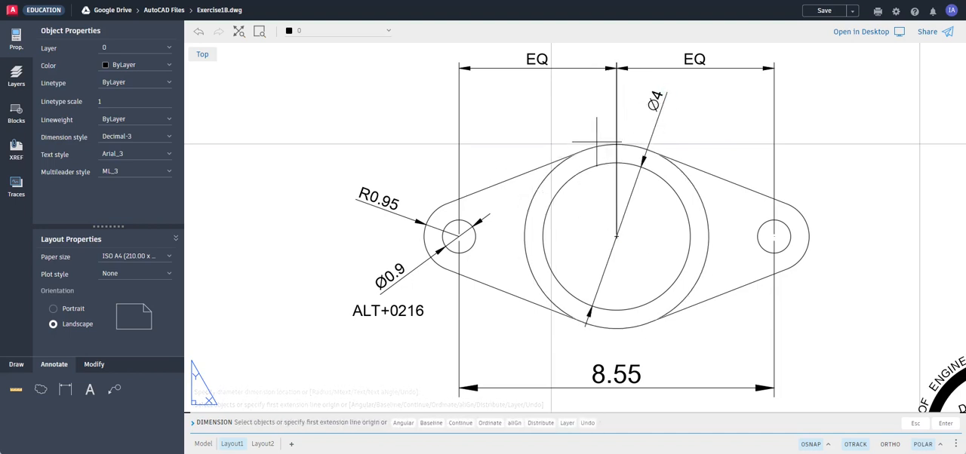
left_click(604, 145)
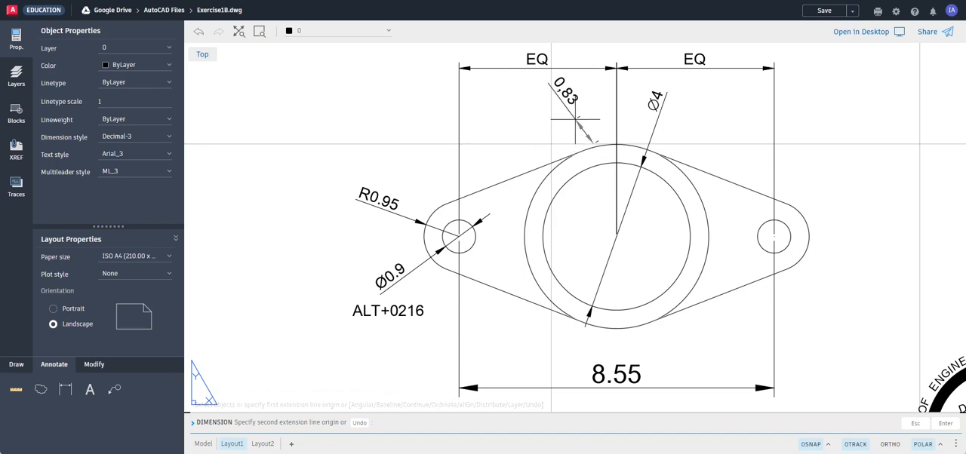
key("Escape")
key("Escape")
Add a diameter dimension to the large outer circle, placing its text outside the part to the upper right.
left_click(64, 389)
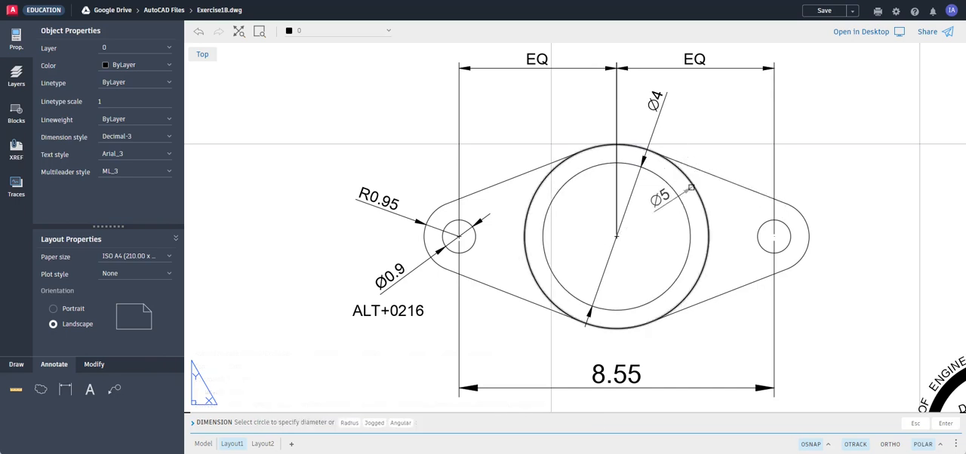
left_click(690, 187)
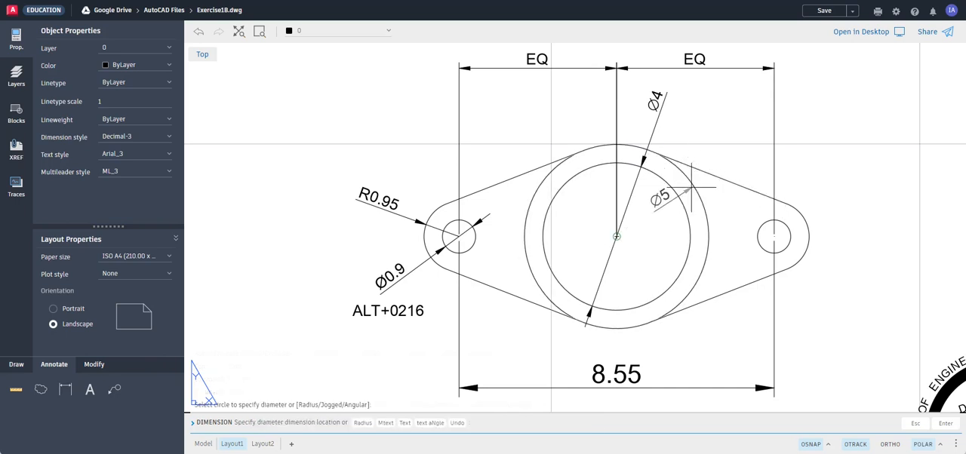
left_click(724, 142)
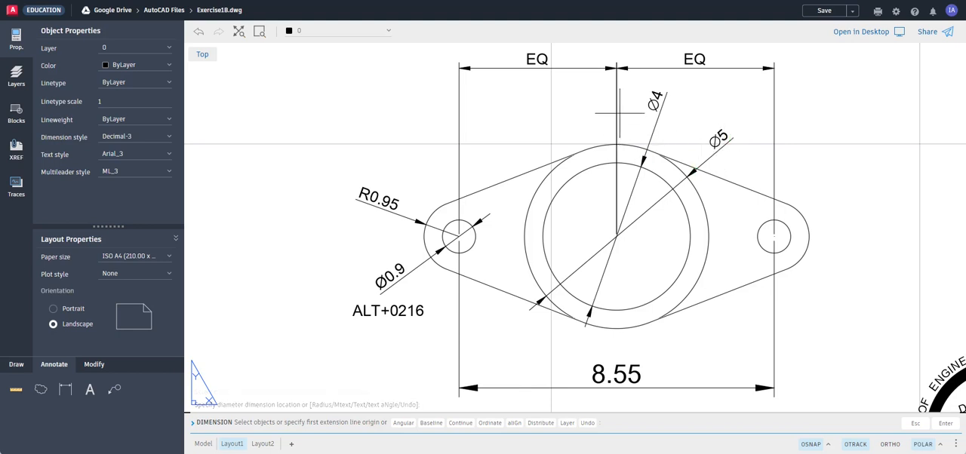
key("Escape")
key("Escape")
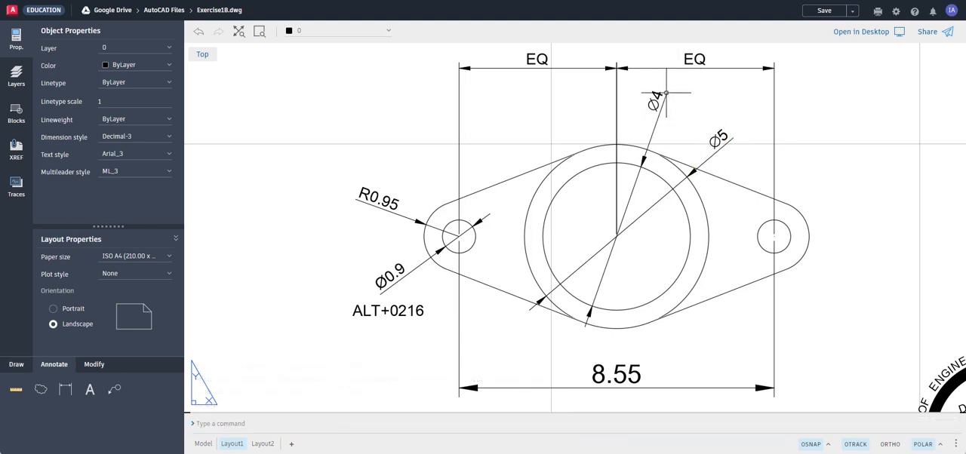
key("Escape")
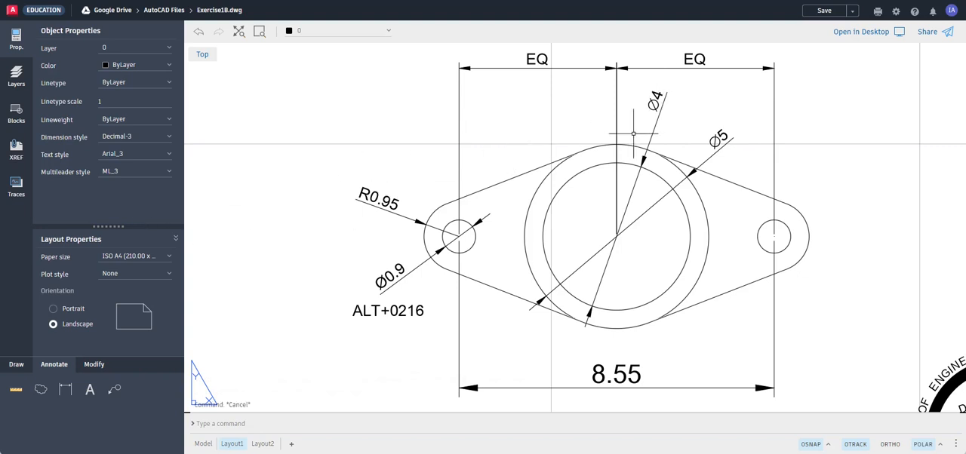
Override the text of the inner circle's diameter dimension with Ø4.00, using a decimal point.
left_click(663, 98)
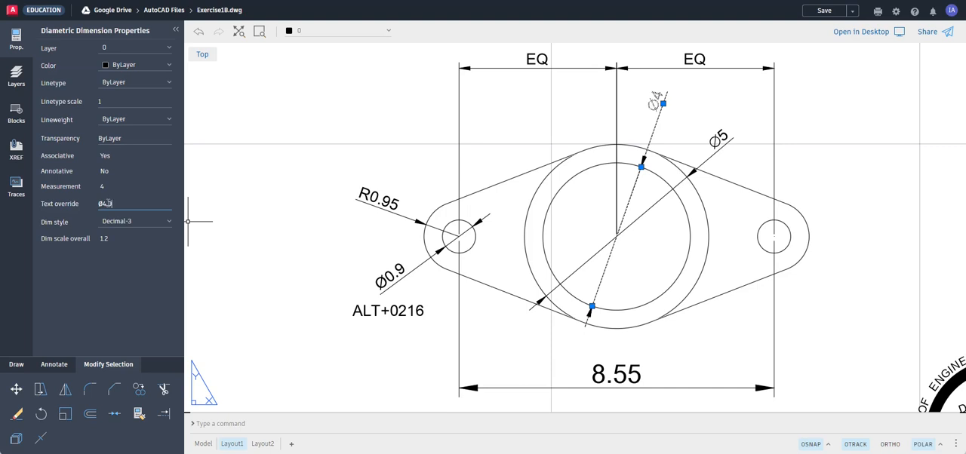
key("Return")
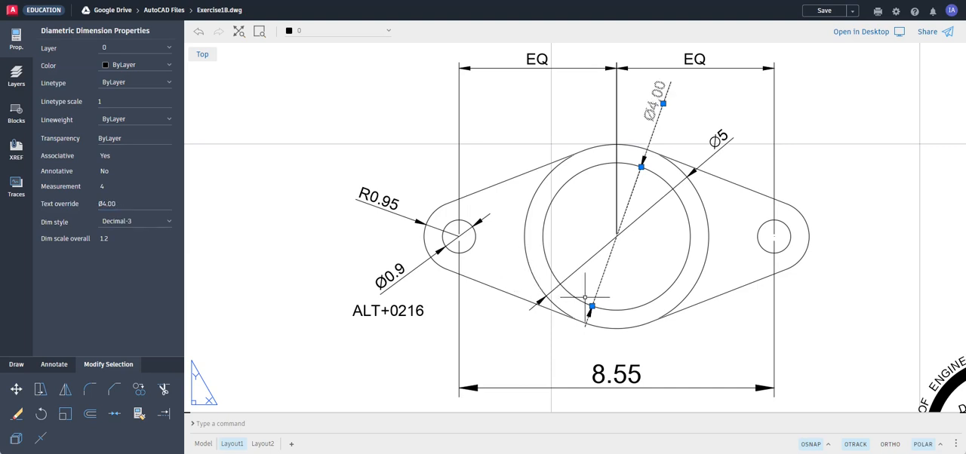
key("Escape")
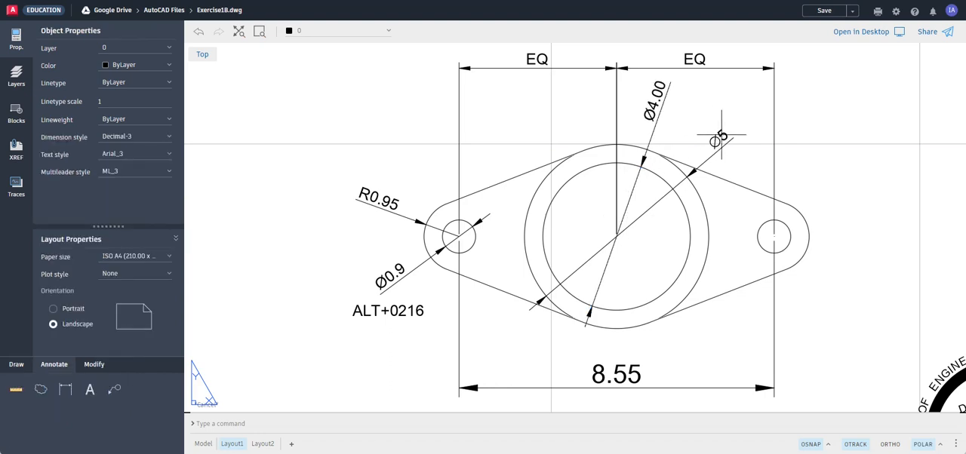
Override the text of the outer circle's diameter dimension with Ø5.00.
left_click(719, 137)
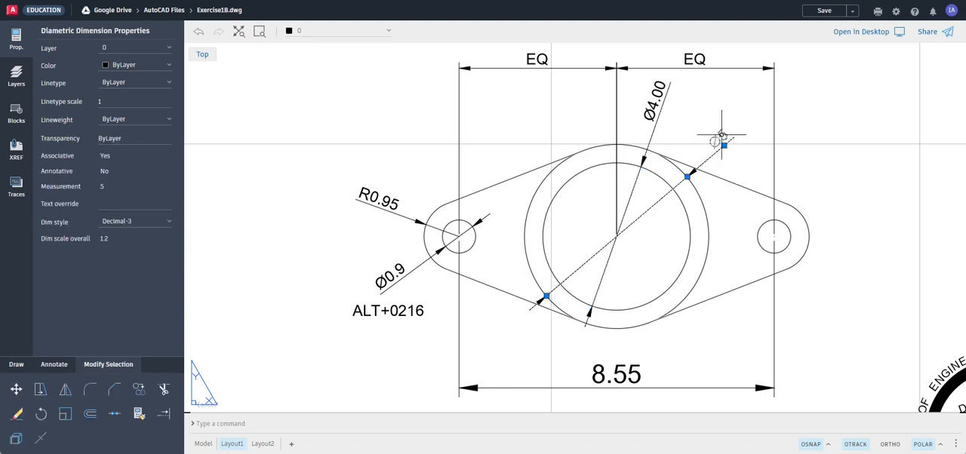
left_click(119, 204)
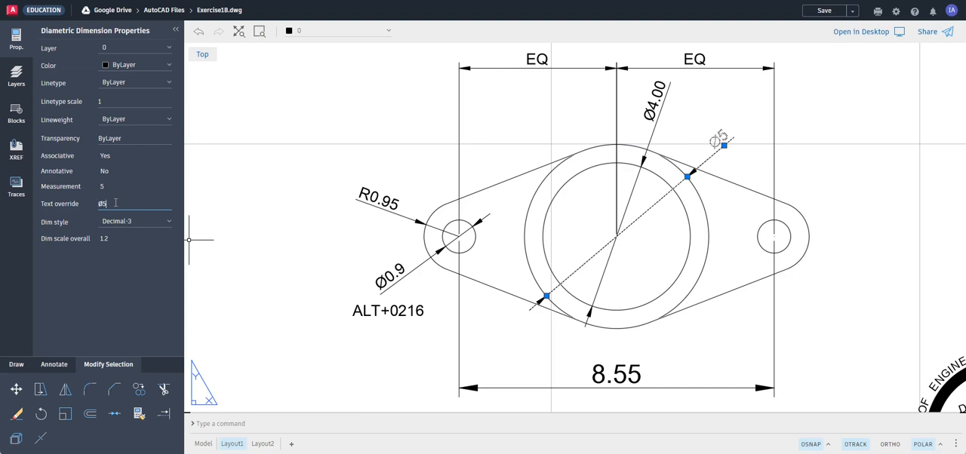
key("Return")
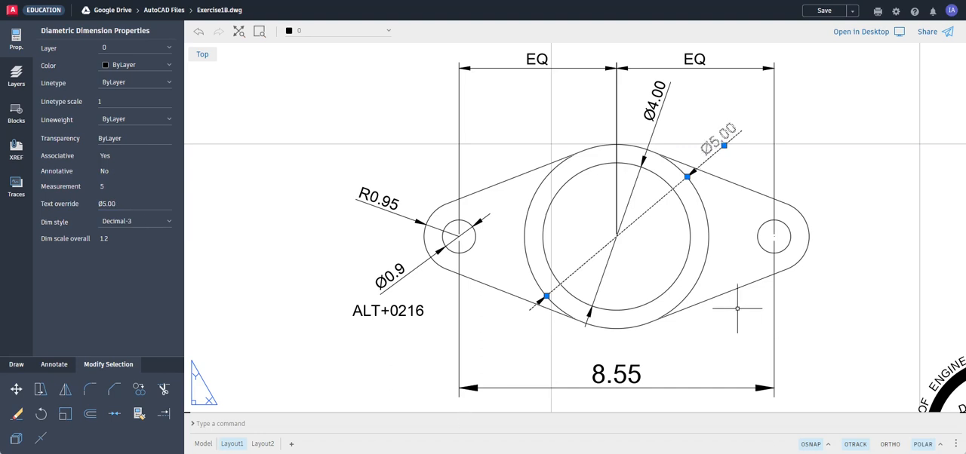
key("Escape")
scroll(731, 261, "down", 3)
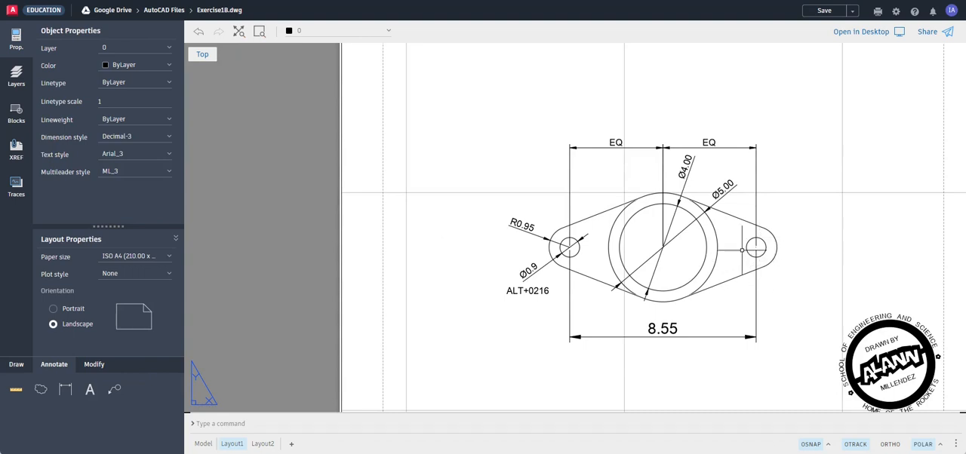
scroll(785, 234, "down", 1)
scroll(781, 244, "down", 1)
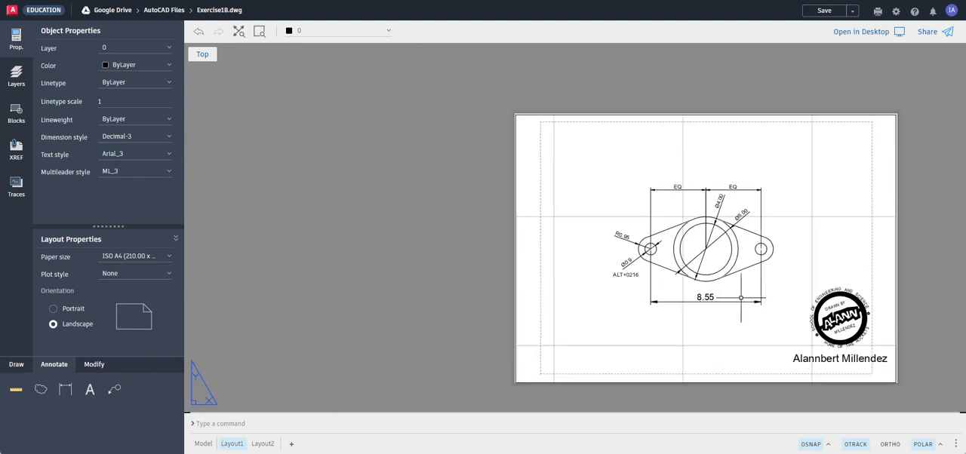
scroll(784, 280, "up", 1)
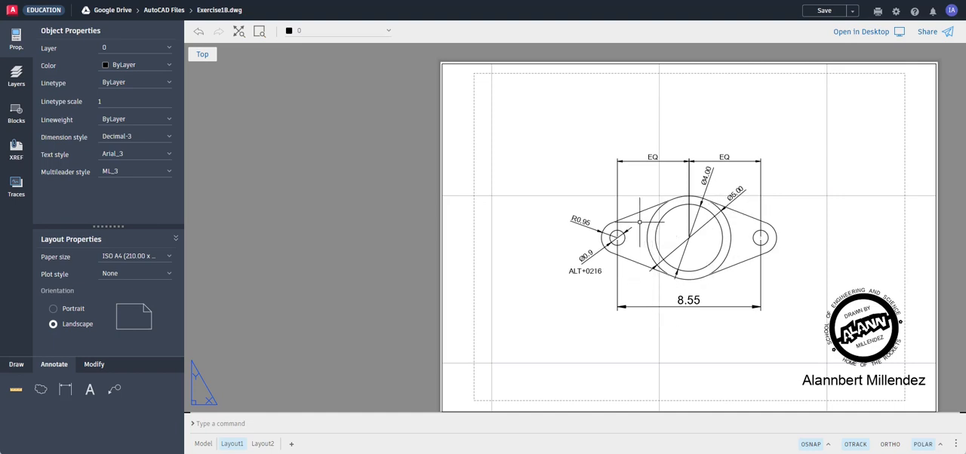
Change the dimension style of the two EQ dimensions and the Ø4.00 and Ø5.00 diameter dimensions to Decimal-5.
scroll(640, 222, "up", 1)
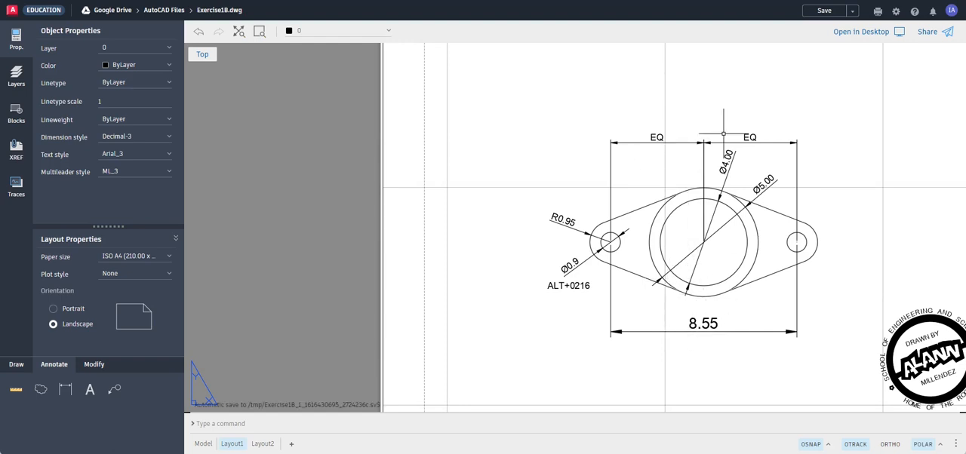
left_click(827, 109)
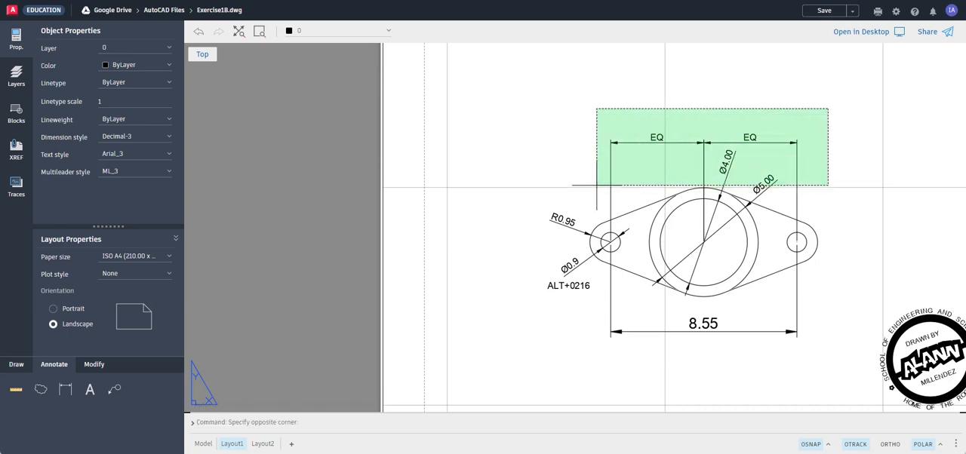
left_click(596, 184)
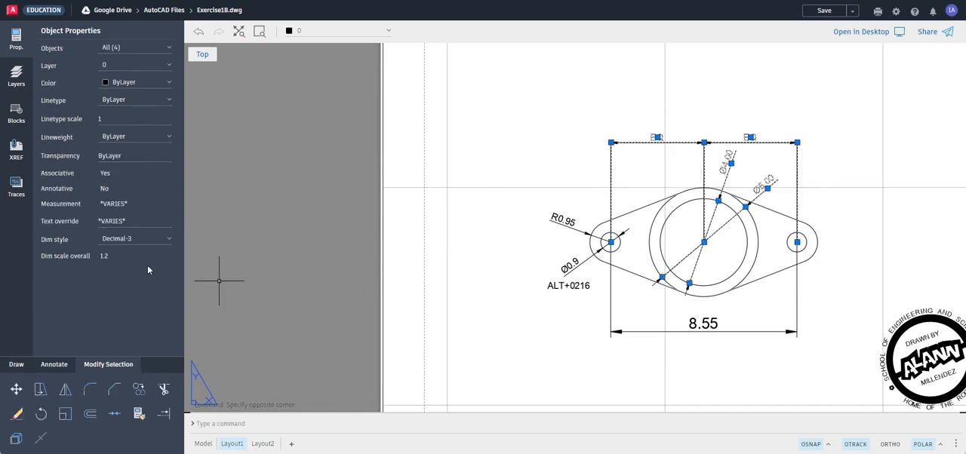
left_click(118, 240)
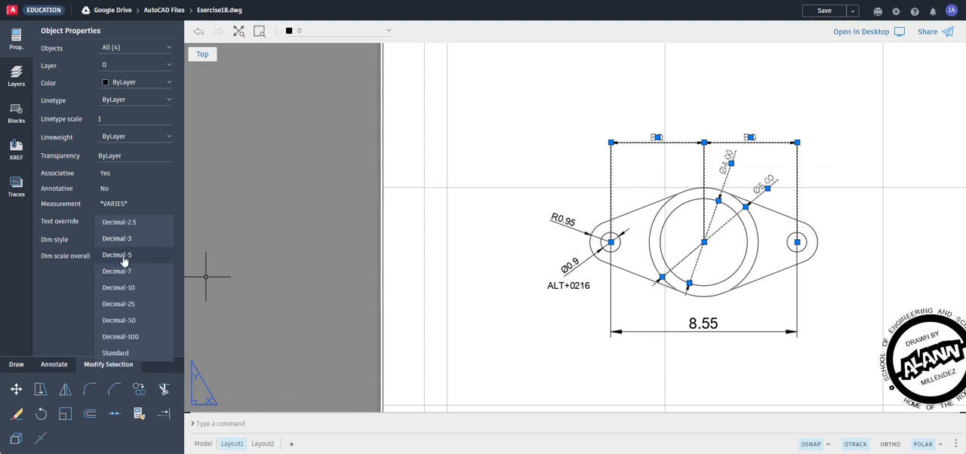
left_click(123, 255)
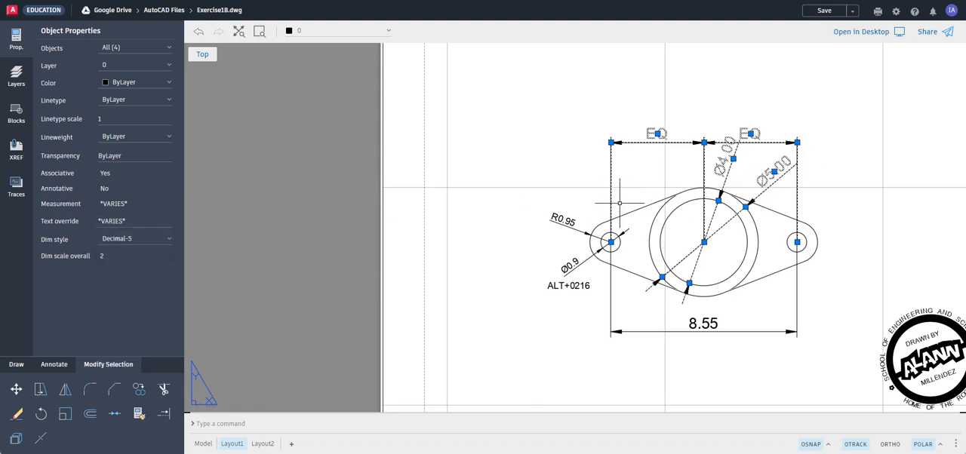
key("Escape")
Change the R0.95 radius and Ø0.9 diameter dimensions on the small end hole to the Decimal-5 style.
left_click(583, 204)
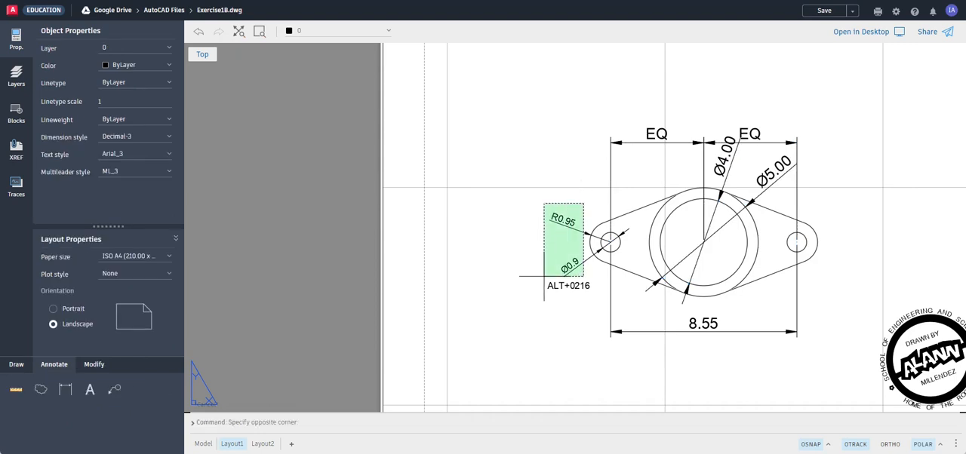
left_click(539, 276)
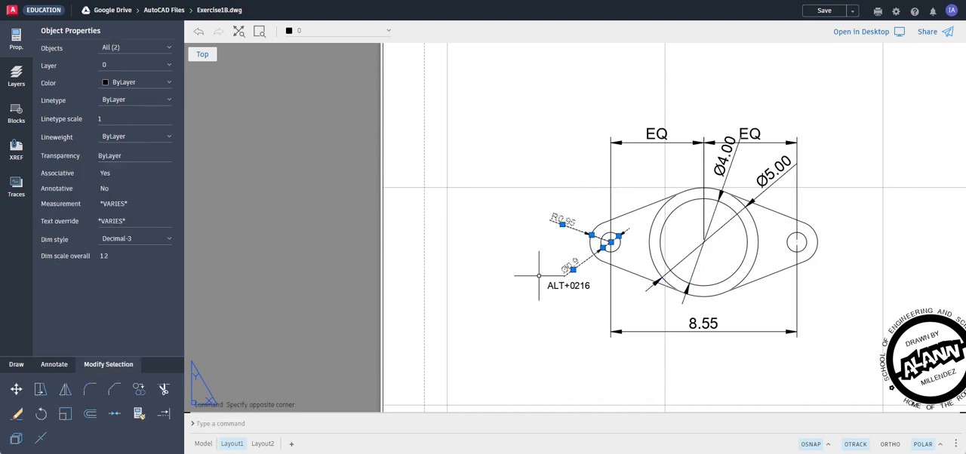
left_click(144, 242)
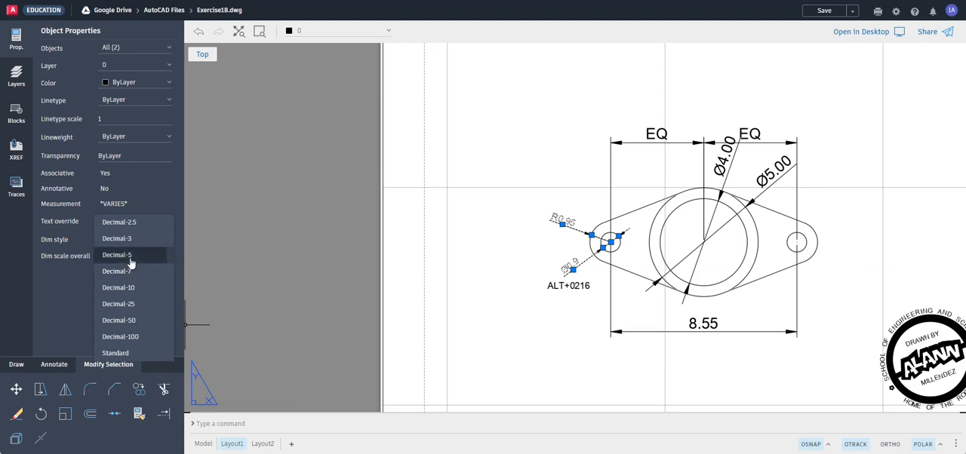
left_click(130, 257)
key("Escape")
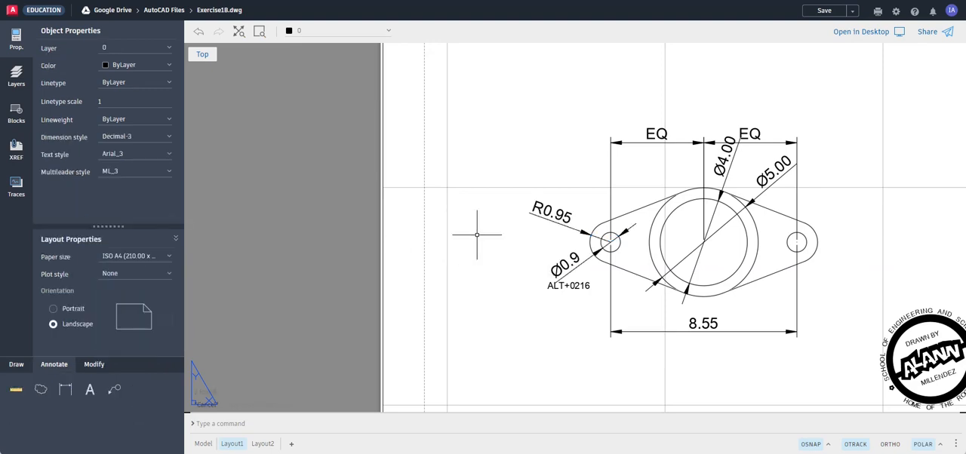
Move both EQ dimension lines together straight up from their shared point, clear of the Ø4.00 text.
left_click(688, 144)
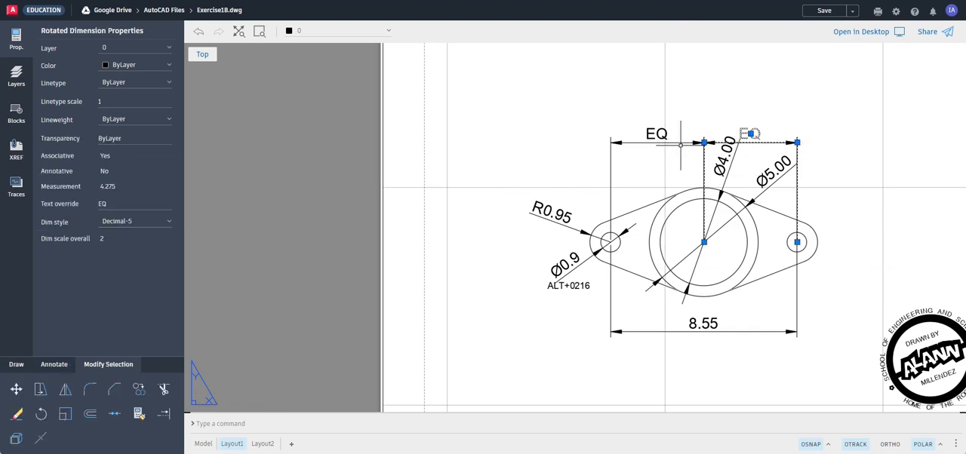
left_click(681, 142)
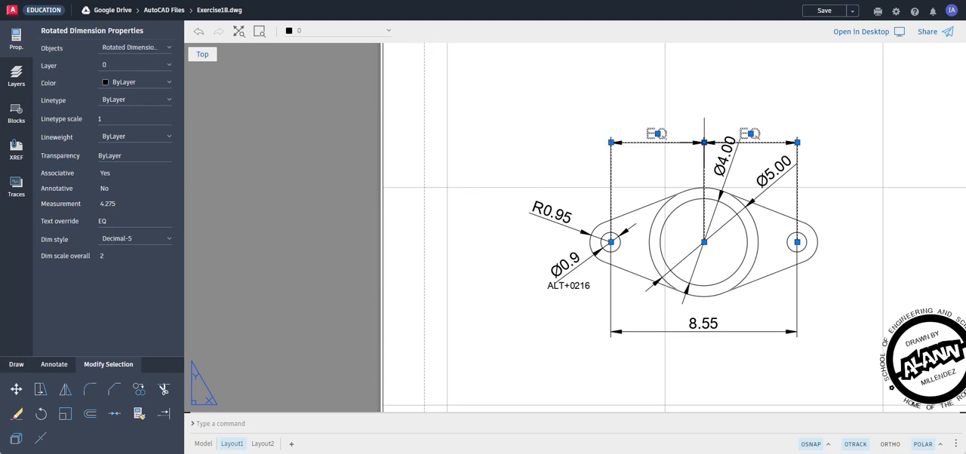
left_click(704, 142)
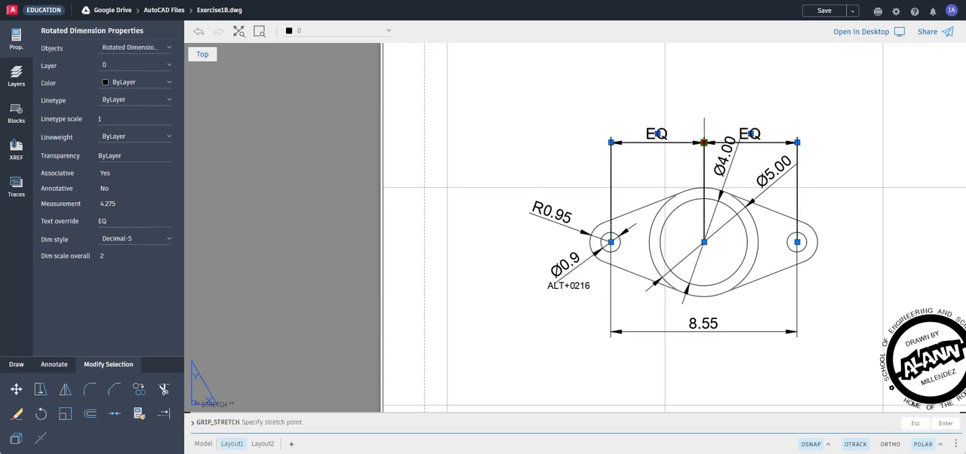
left_click(704, 104)
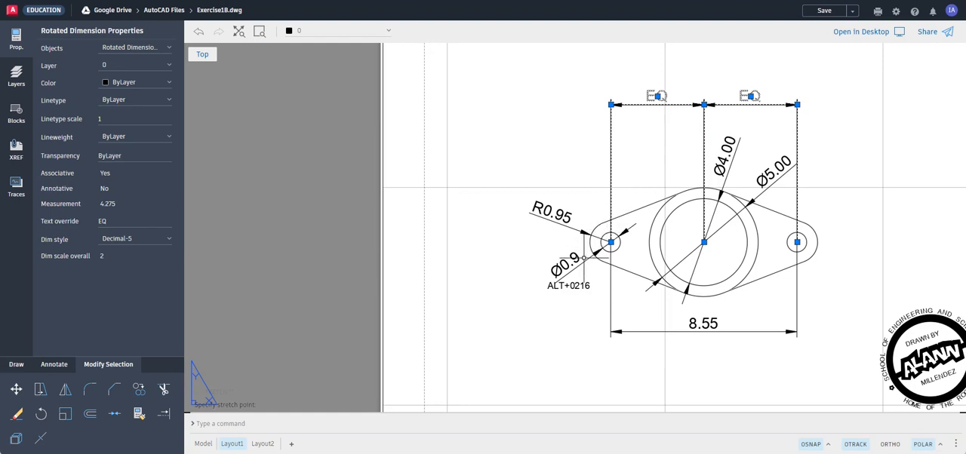
key("Escape")
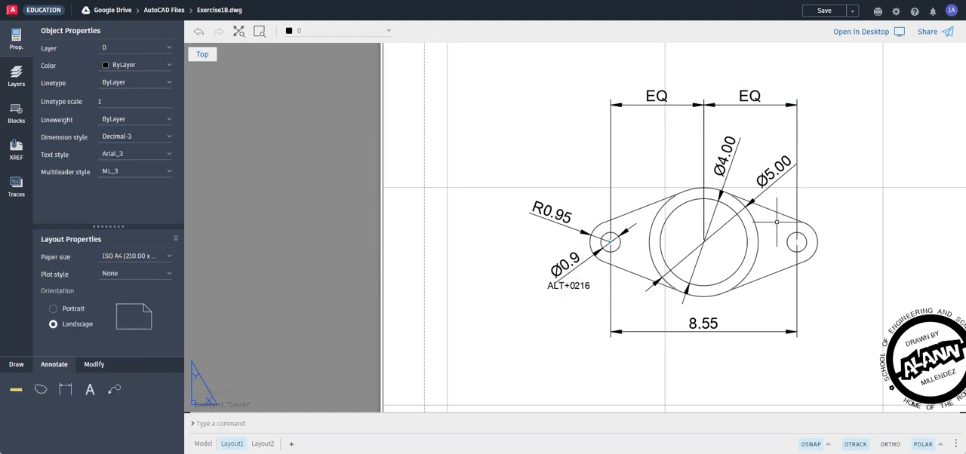
Bring the whole layout sheet into view and save the drawing.
scroll(859, 297, "down", 3)
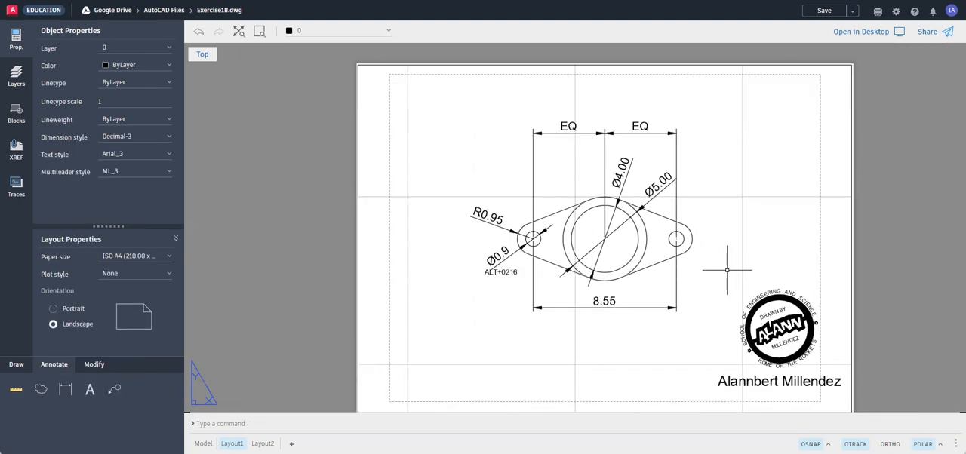
middle_click_drag(726, 269, 727, 255)
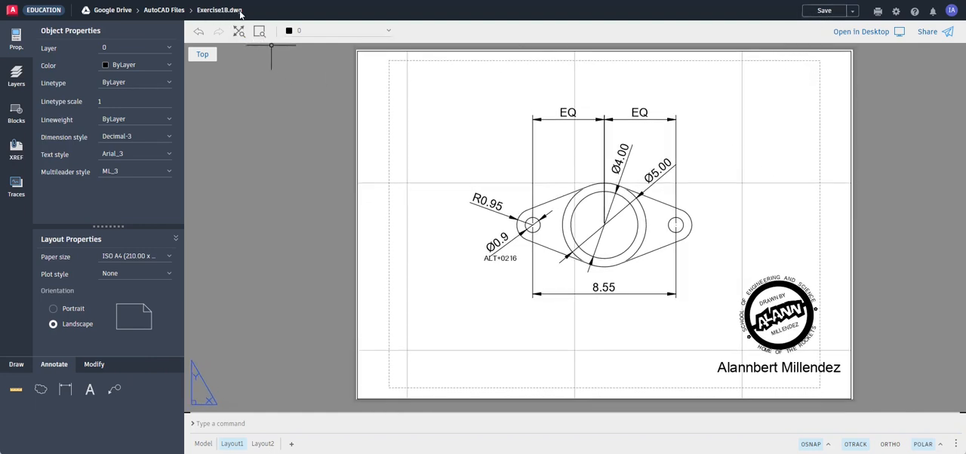
left_click(824, 11)
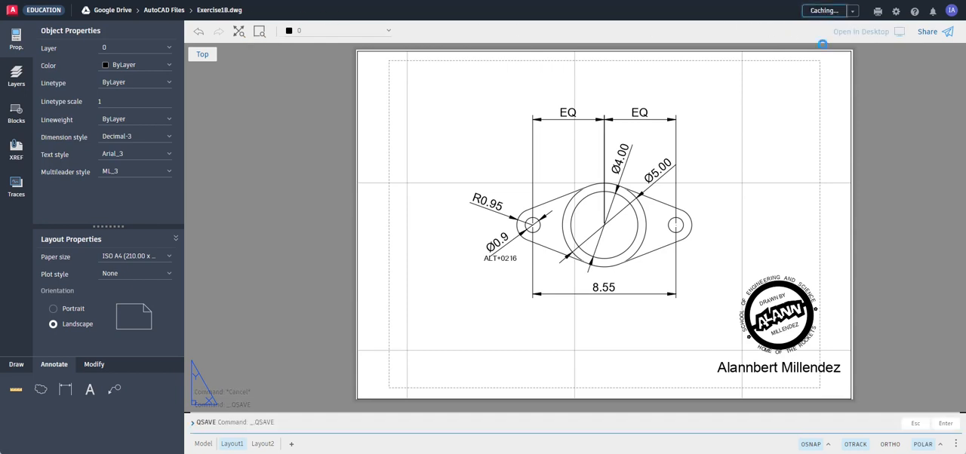